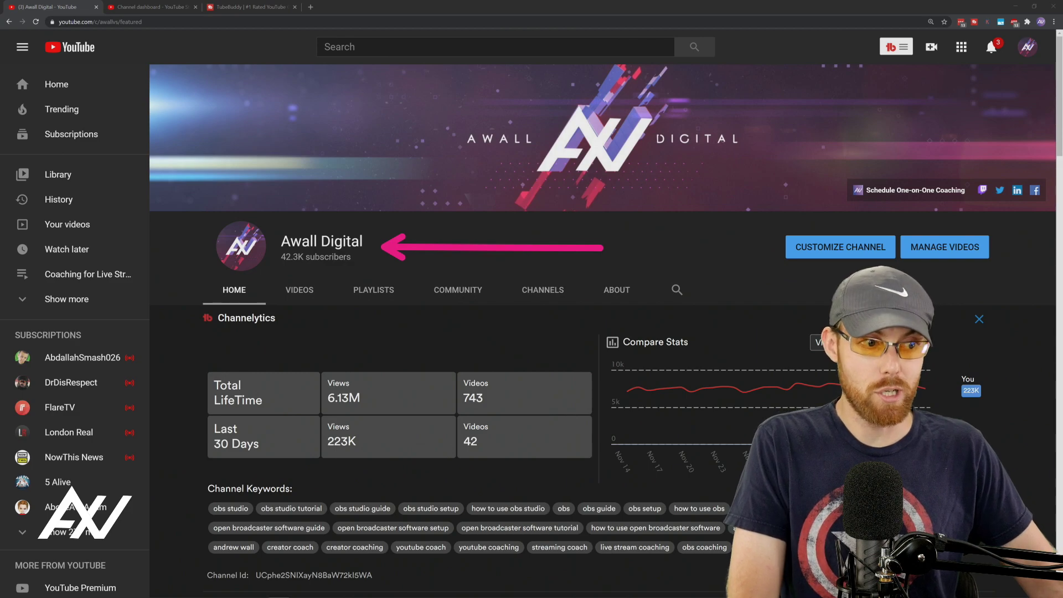
# Step: View the channel's About page with its description, business details and channel stats
pyautogui.scroll(-3, 767, 348)
pyautogui.scroll(-1, 767, 347)
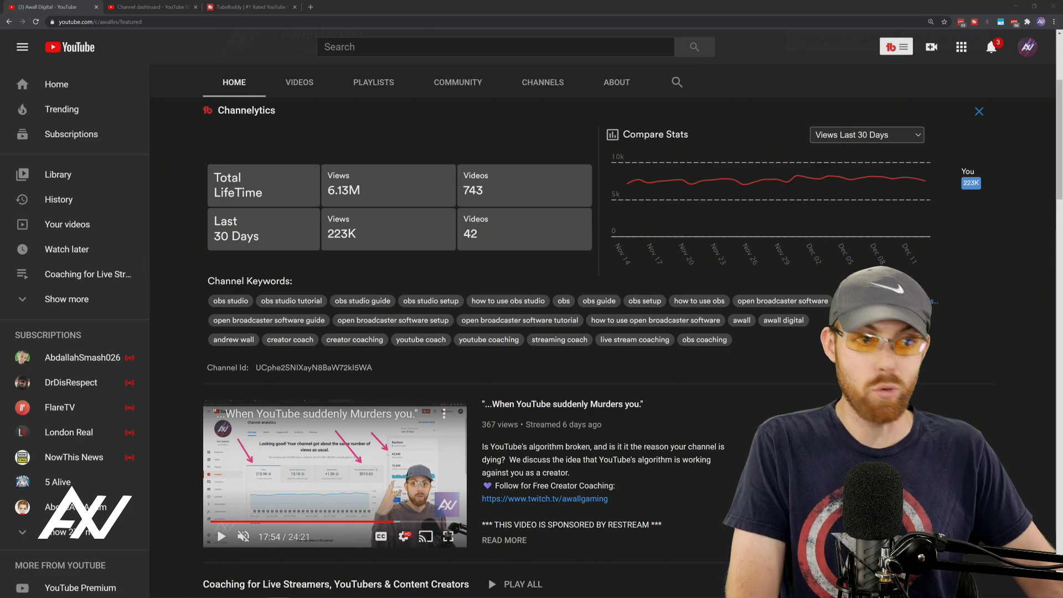
pyautogui.moveTo(721, 192)
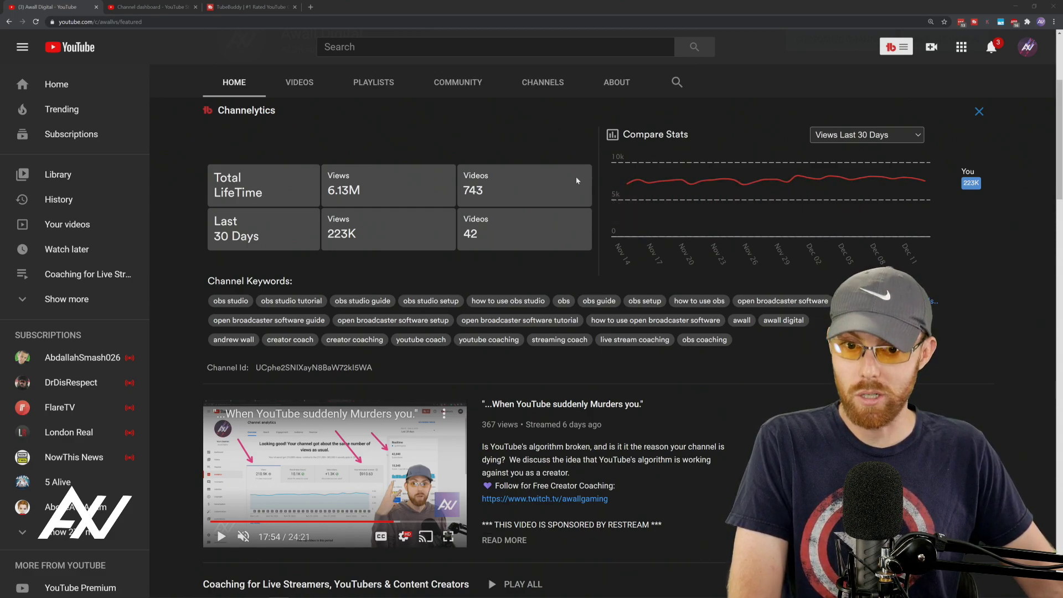
pyautogui.scroll(4, 611, 309)
pyautogui.click(615, 294)
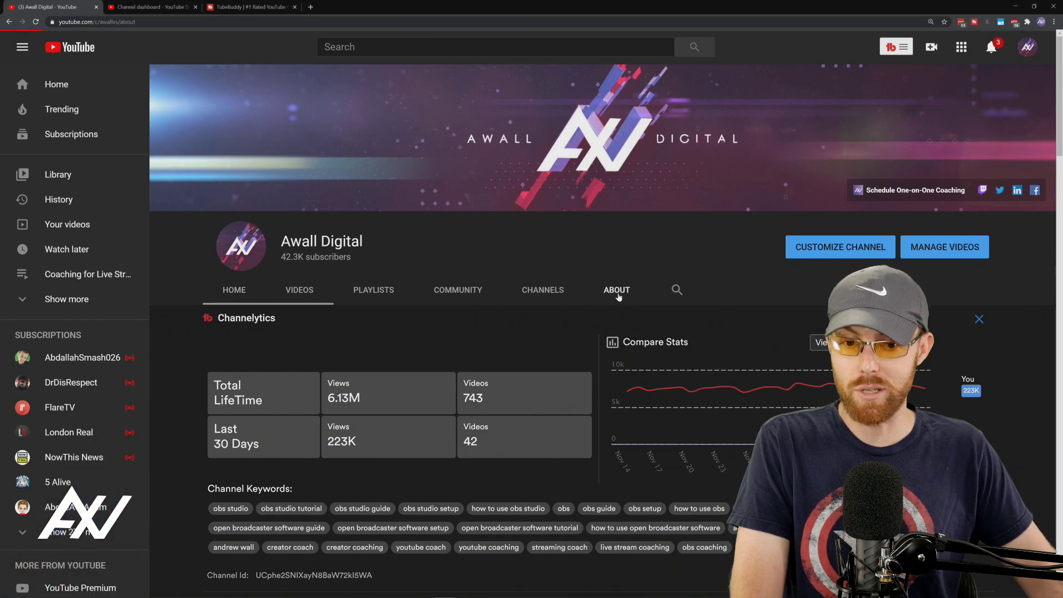
pyautogui.scroll(-2, 719, 344)
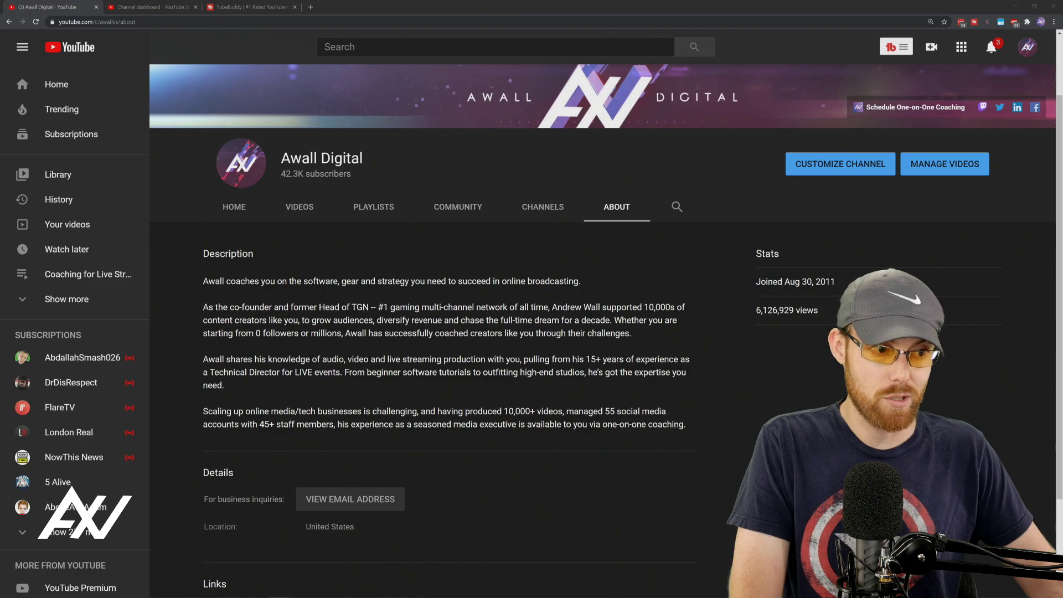
pyautogui.scroll(2, 743, 229)
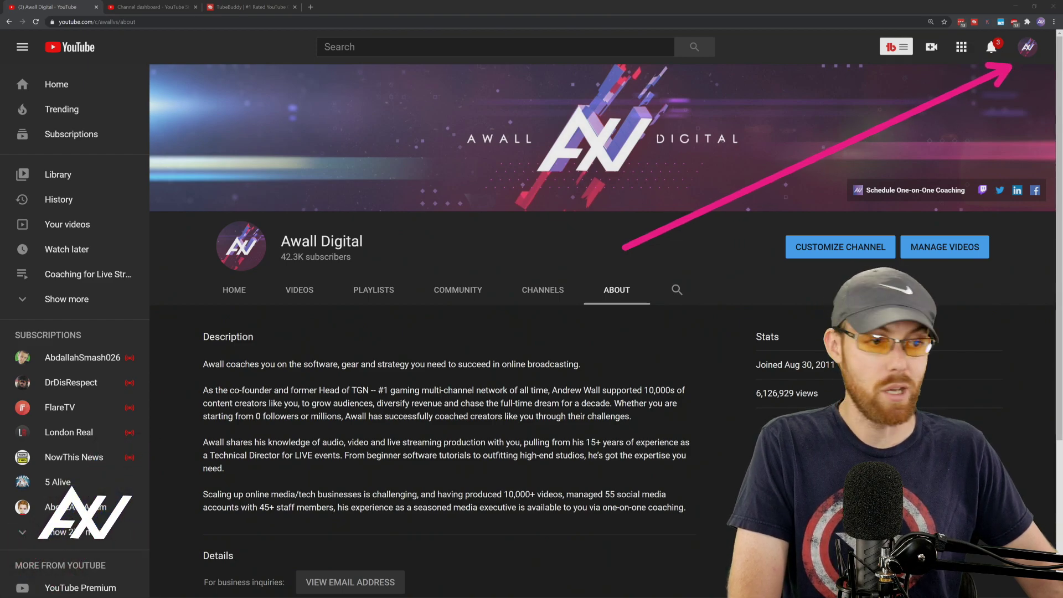
# Step: Go from the account menu into YouTube Studio's Channel customization page
pyautogui.click(1028, 46)
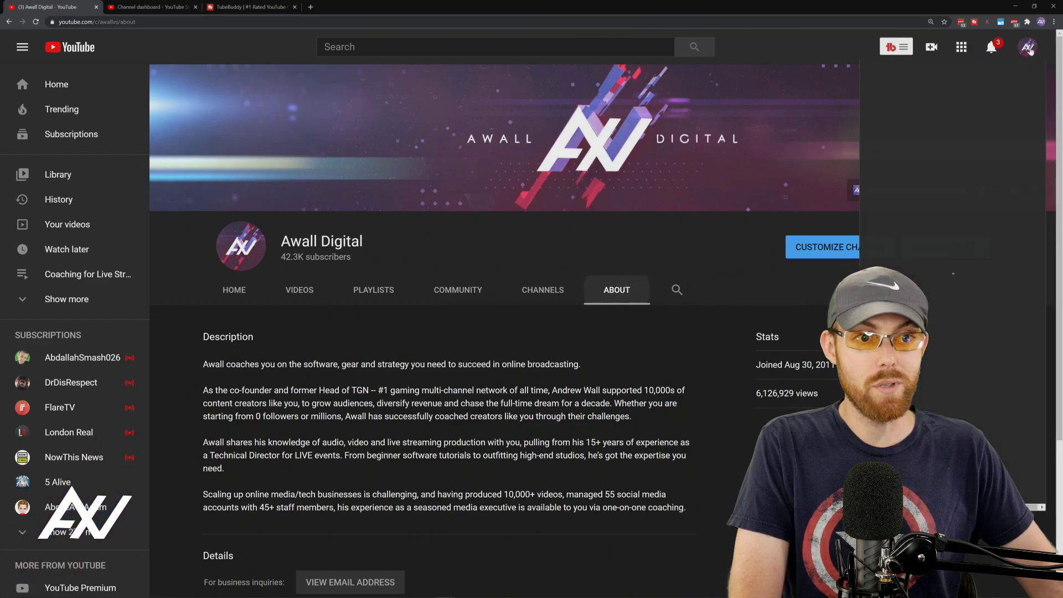
pyautogui.click(931, 180)
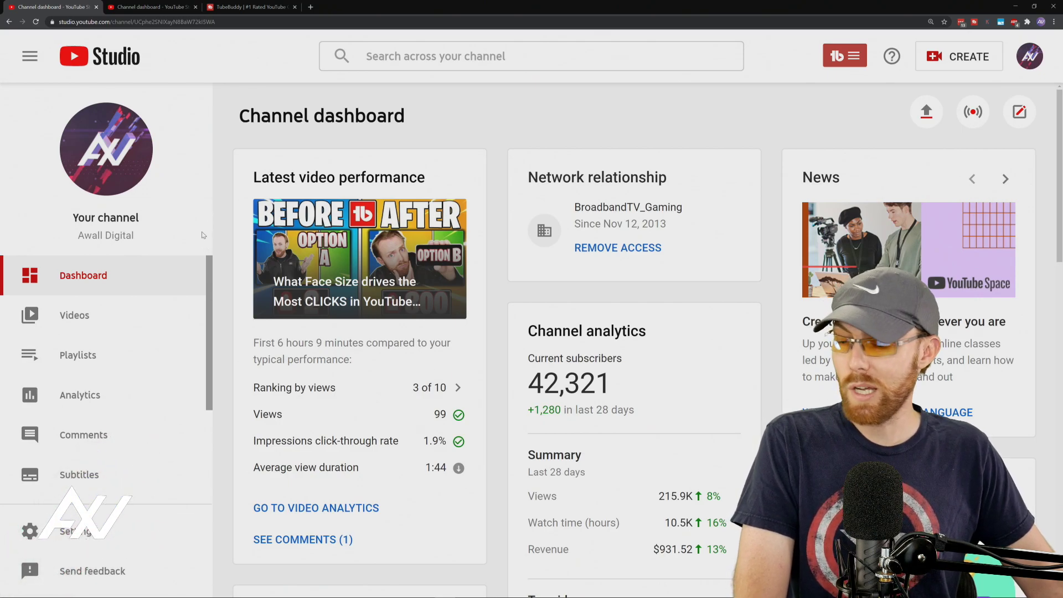
pyautogui.scroll(-3, 200, 268)
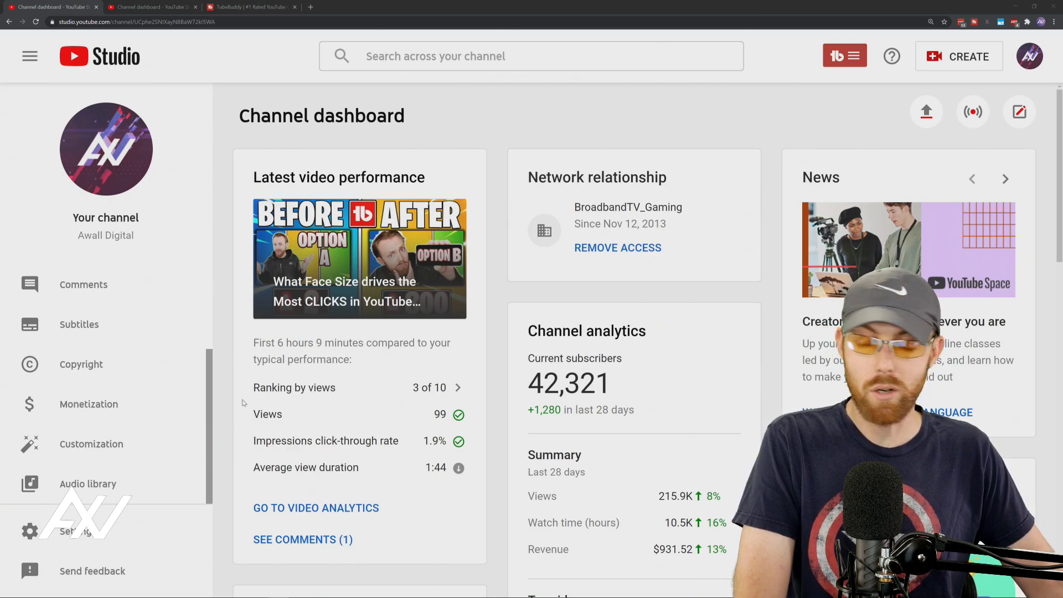
pyautogui.click(161, 445)
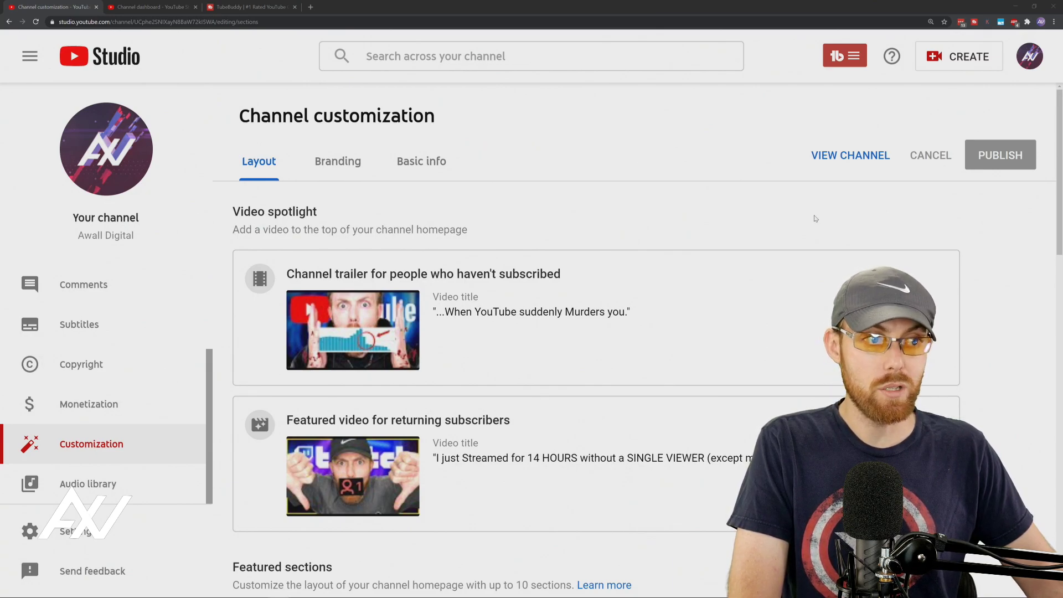
# Step: Switch Channel customization to Basic info, showing the channel name and description
pyautogui.click(426, 162)
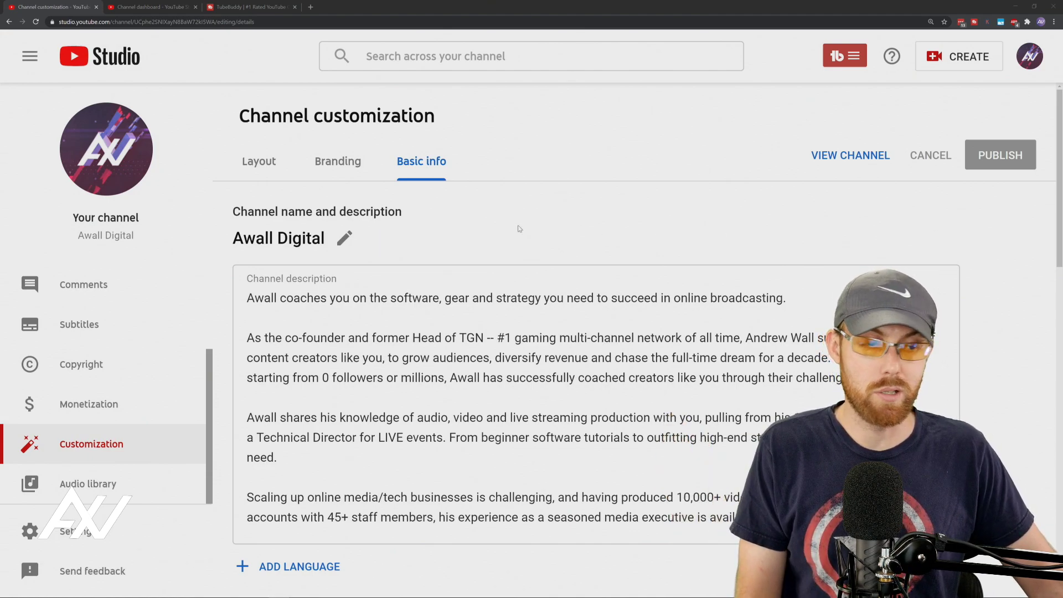
# Step: Begin editing the channel name but keep it as Awall Digital
pyautogui.click(344, 238)
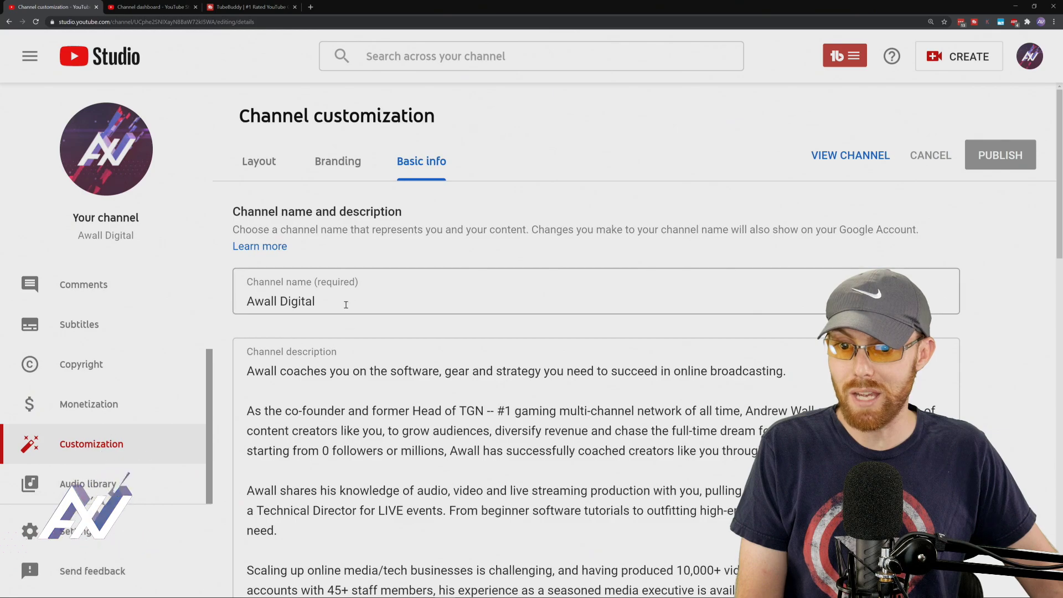
pyautogui.moveTo(347, 302); pyautogui.dragTo(215, 314)
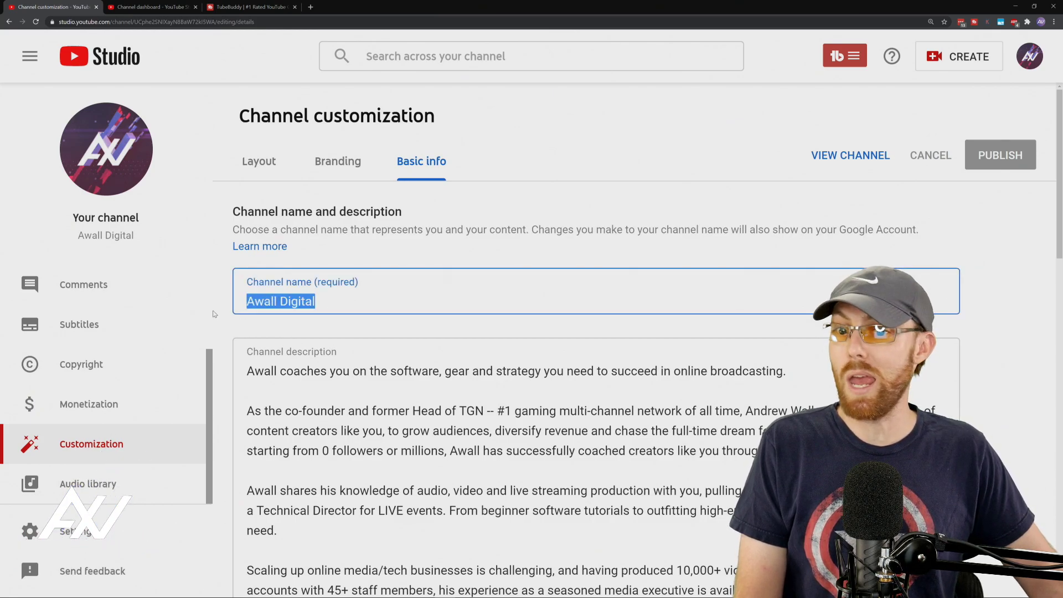
pyautogui.click(467, 251)
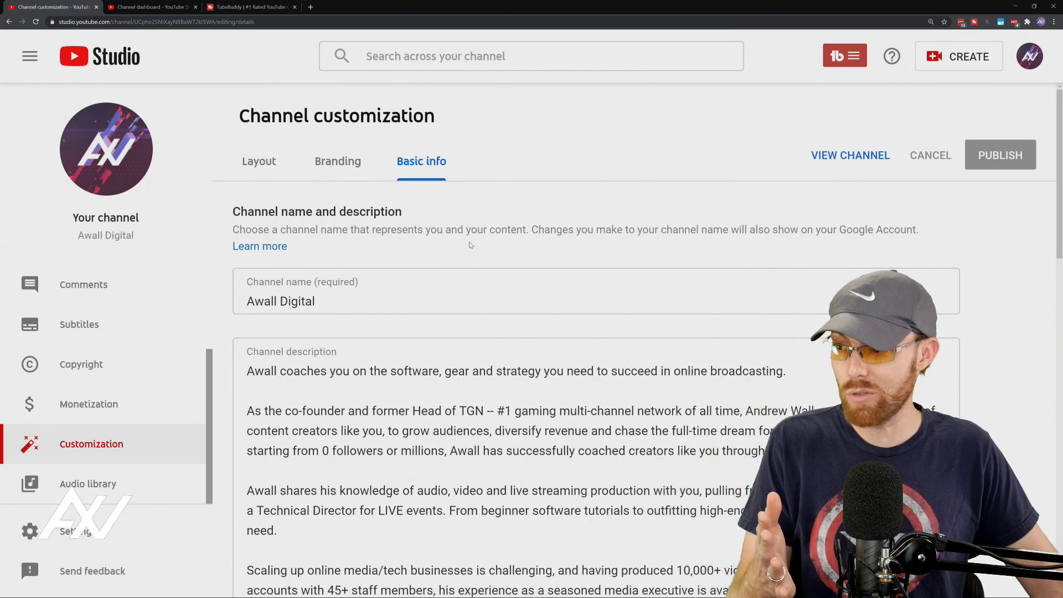
# Step: Switch to the TubeBuddy website in the other browser tab
pyautogui.scroll(-1, 473, 254)
pyautogui.scroll(1, 472, 255)
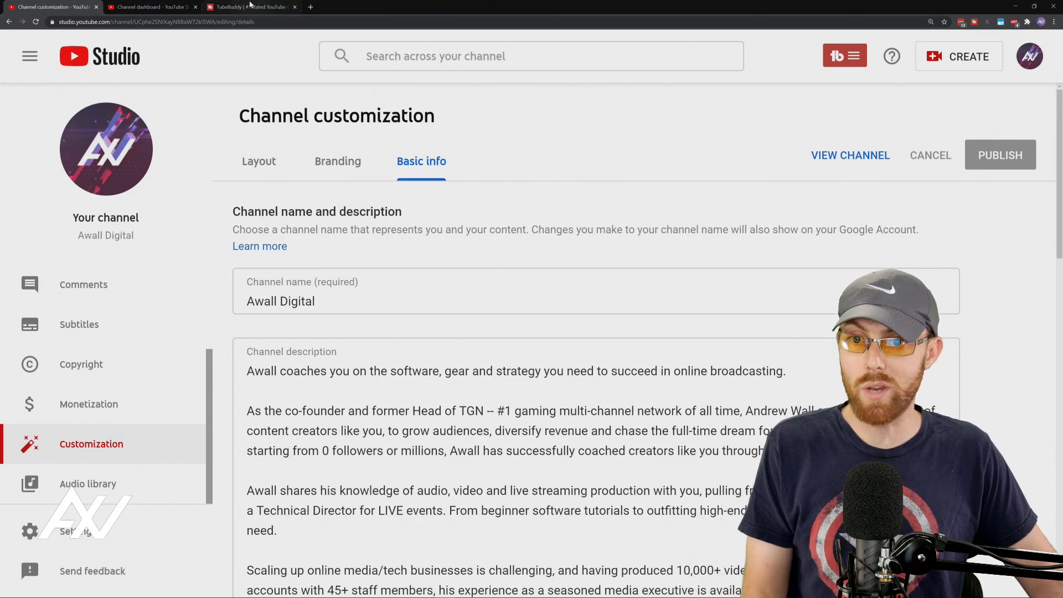
pyautogui.click(250, 7)
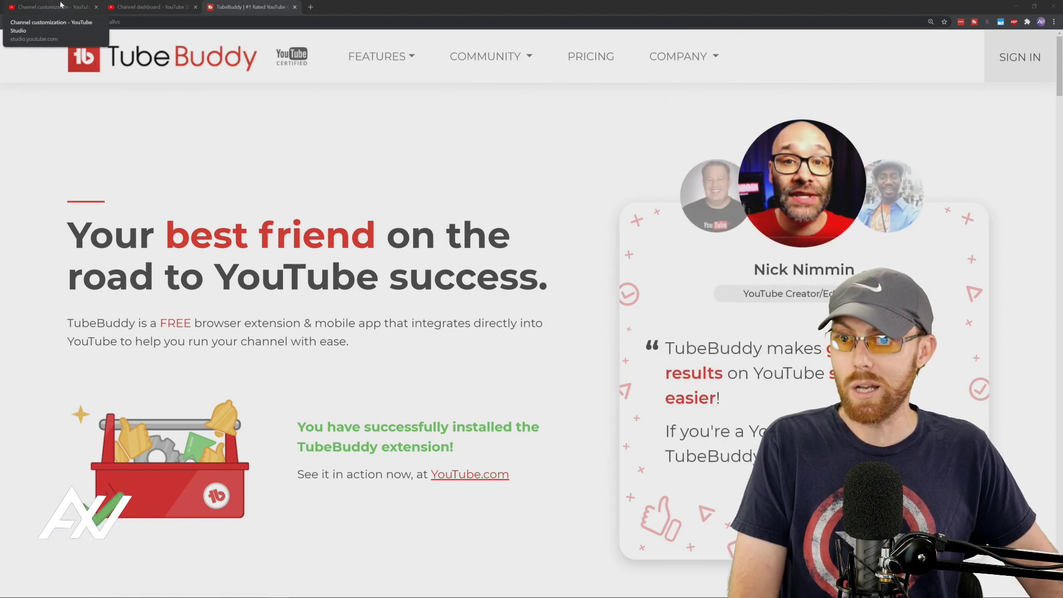
# Step: Launch TubeBuddy's Keyword Explorer from the TubeBuddy menu on the Studio dashboard
pyautogui.click(148, 7)
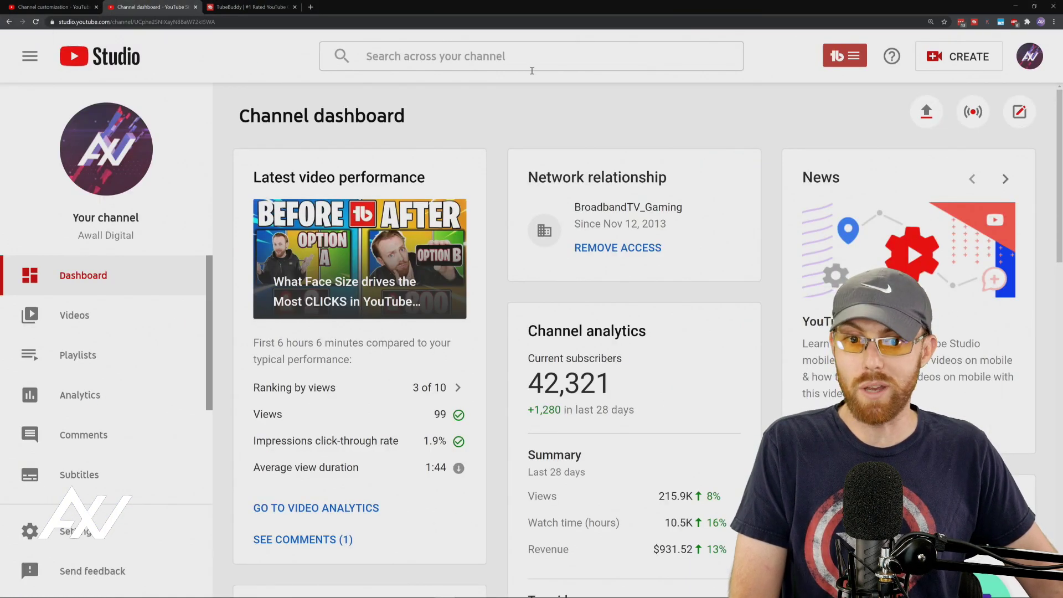
pyautogui.click(858, 61)
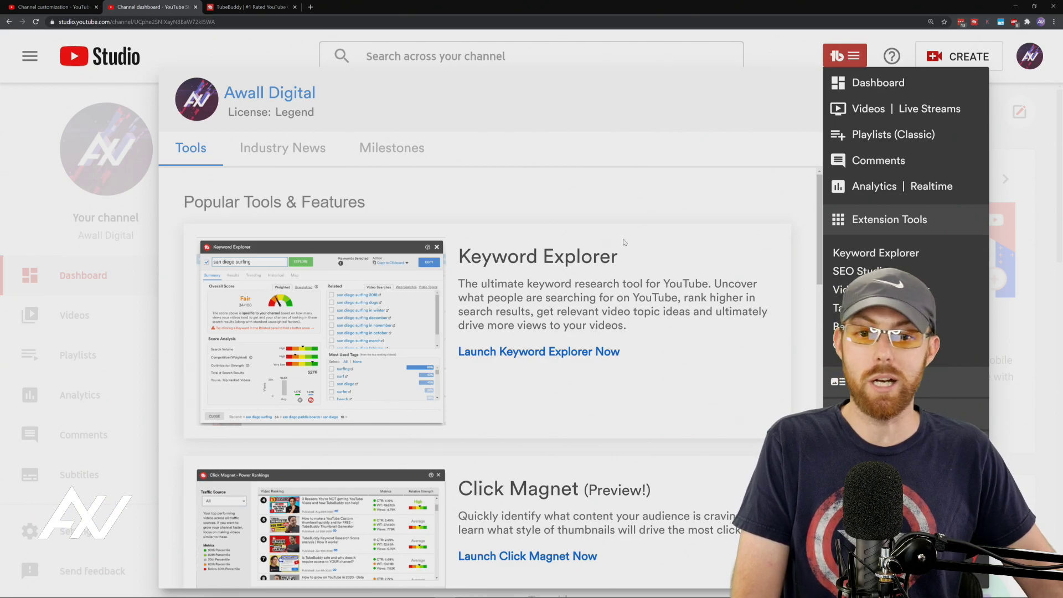
pyautogui.click(557, 352)
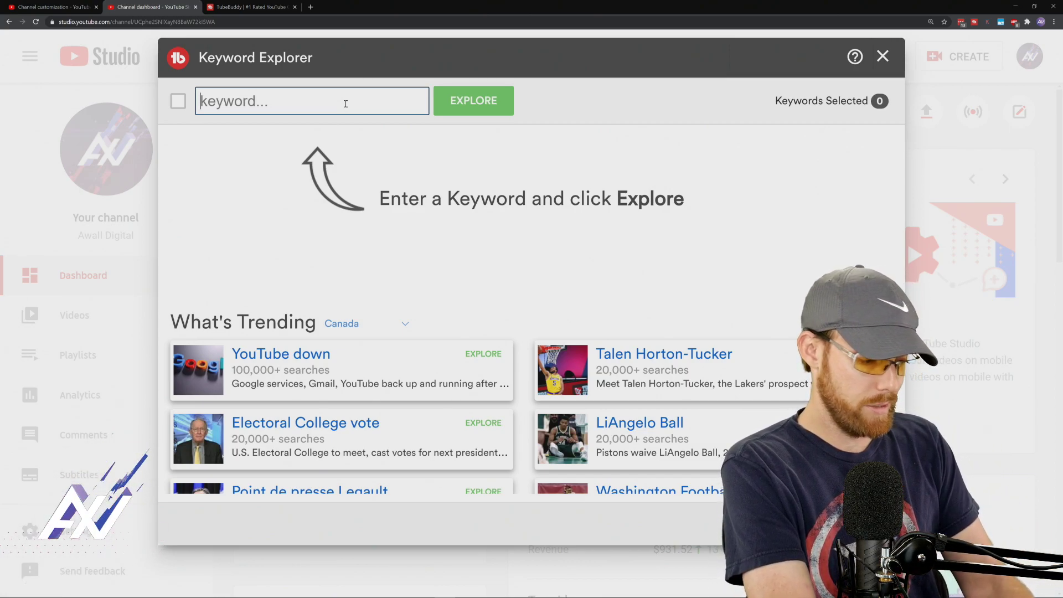
# Step: Explore 'fishing' and related term 'fishing songs' (Very Good, 71/100), then return to Basic info
pyautogui.write('fishing')
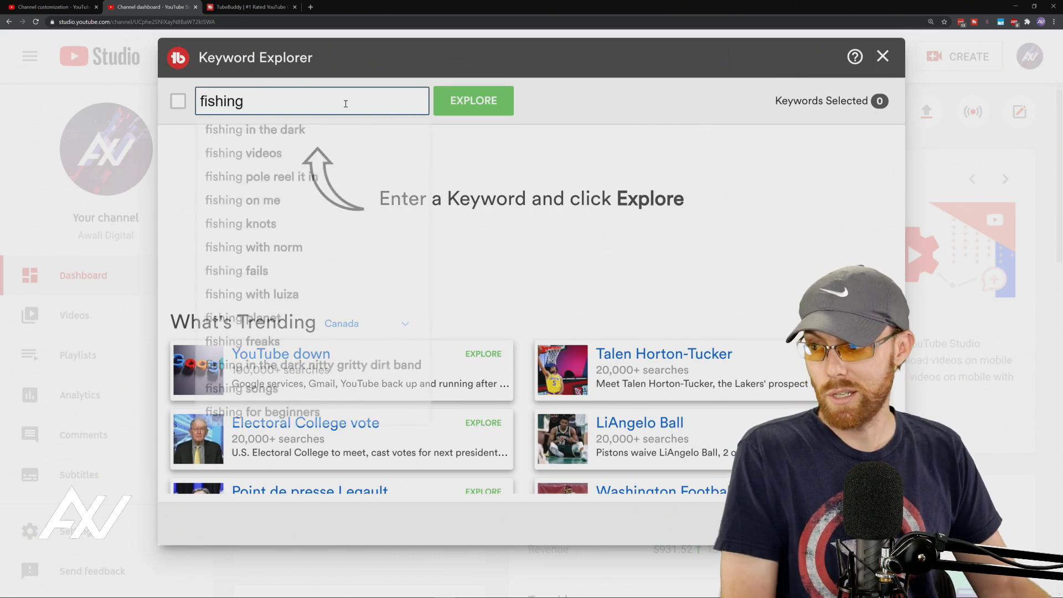
pyautogui.click(472, 106)
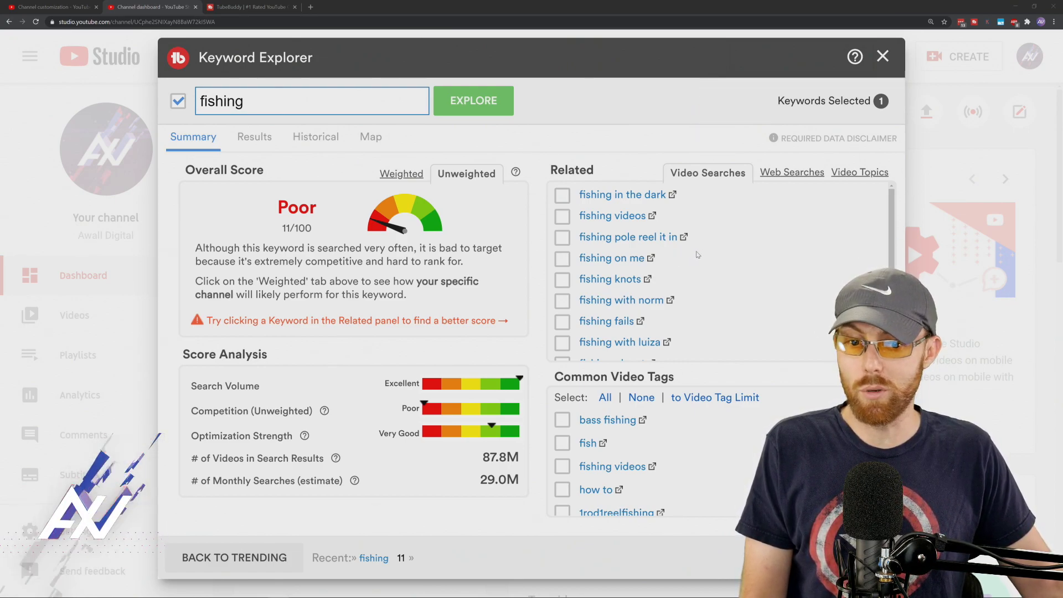
pyautogui.scroll(-2, 698, 255)
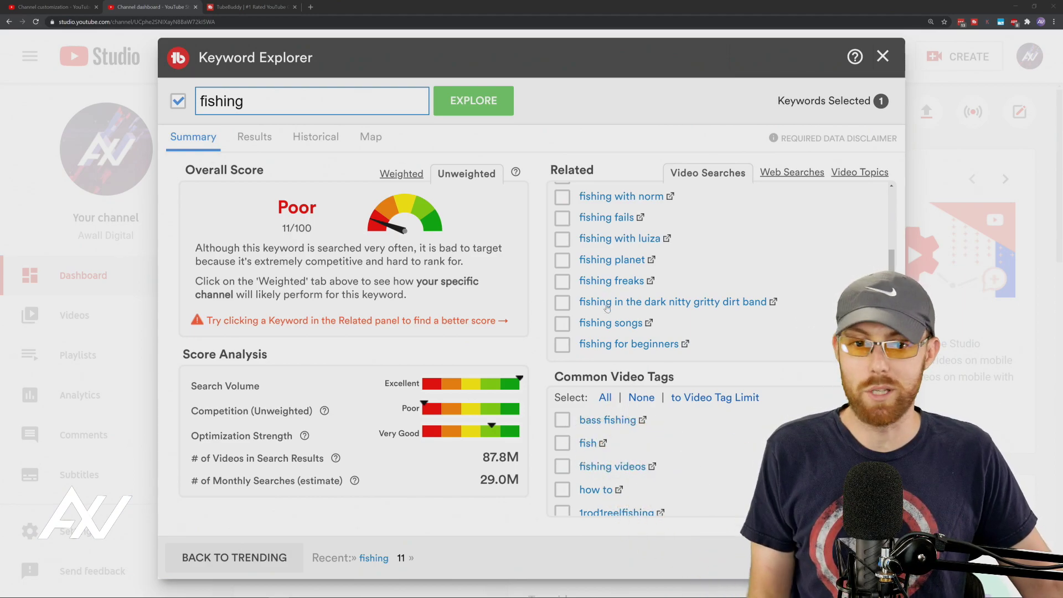
pyautogui.click(607, 325)
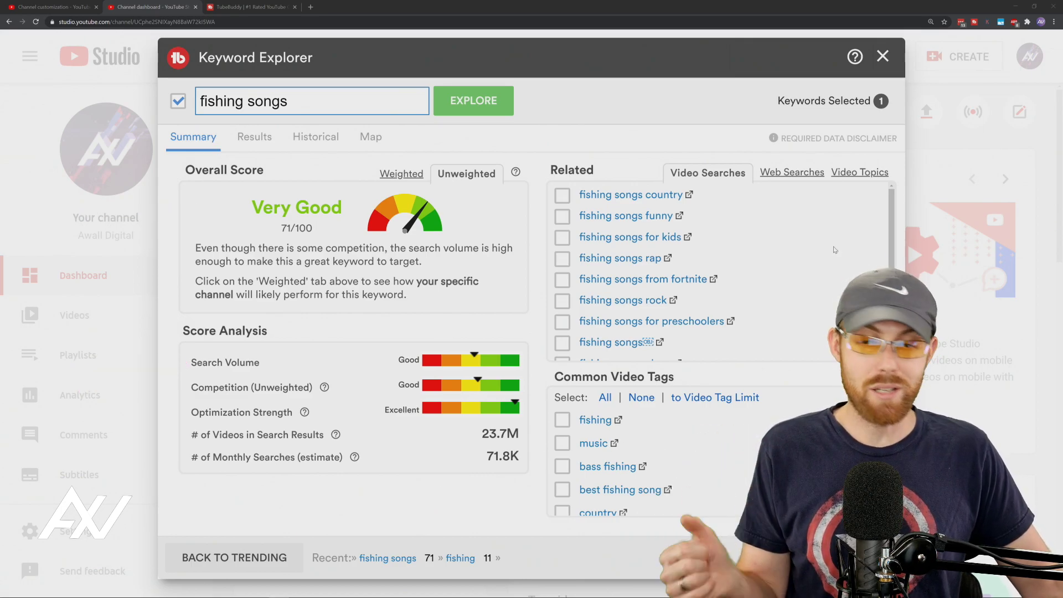
pyautogui.click(53, 7)
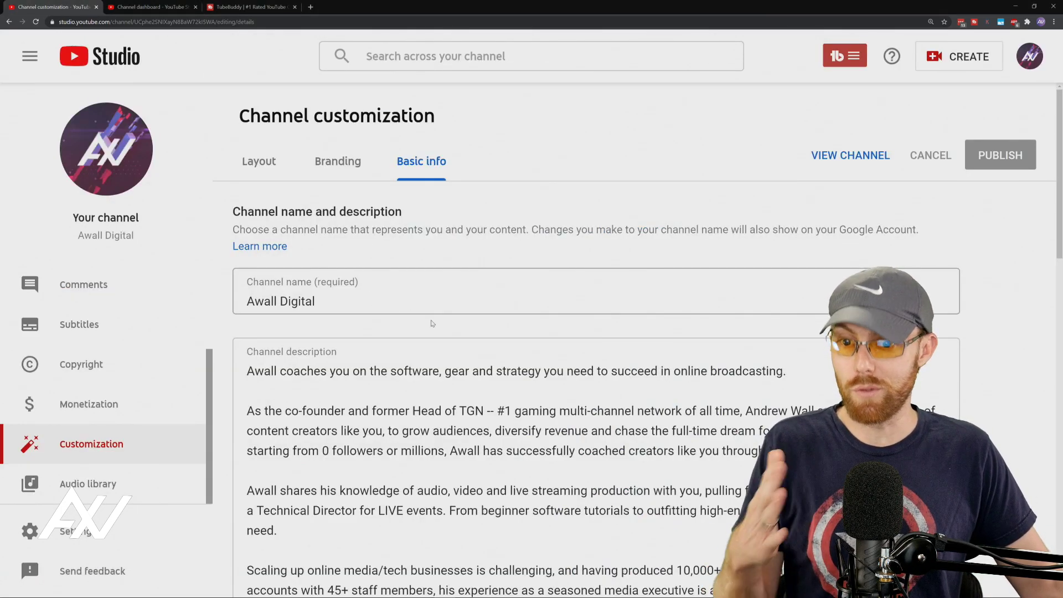
# Step: Put the channel description into editing with the cursor near its end
pyautogui.scroll(-4, 616, 362)
pyautogui.scroll(1, 615, 362)
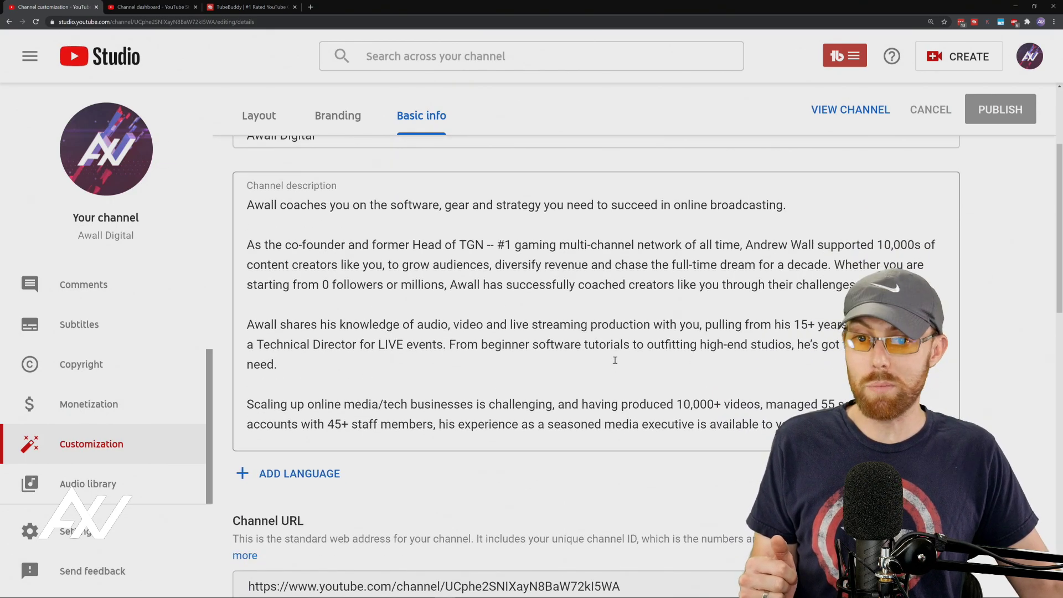
pyautogui.click(696, 354)
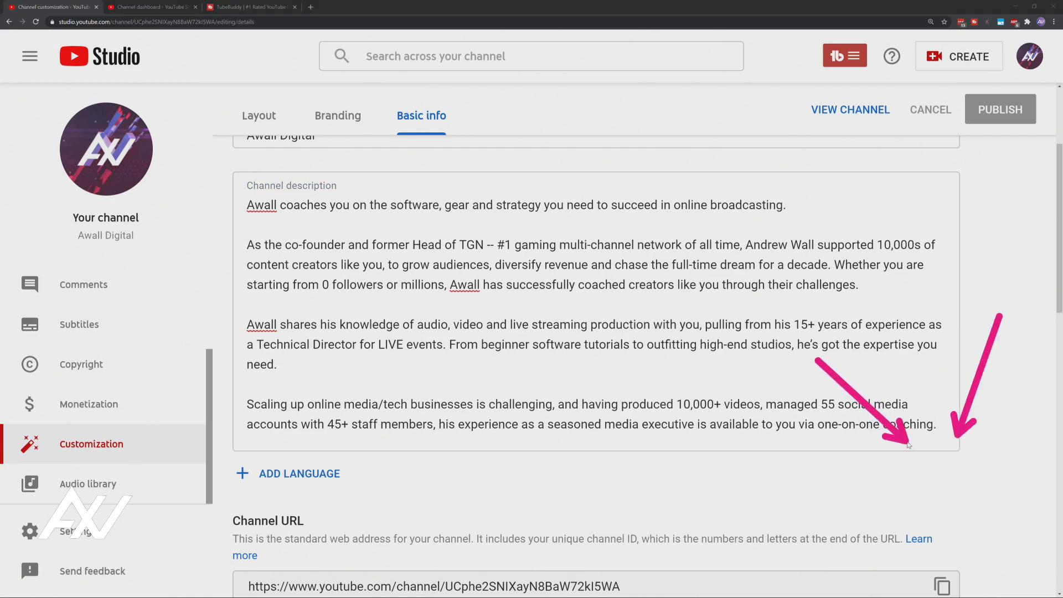
pyautogui.hotkey('alt', 'Tab')
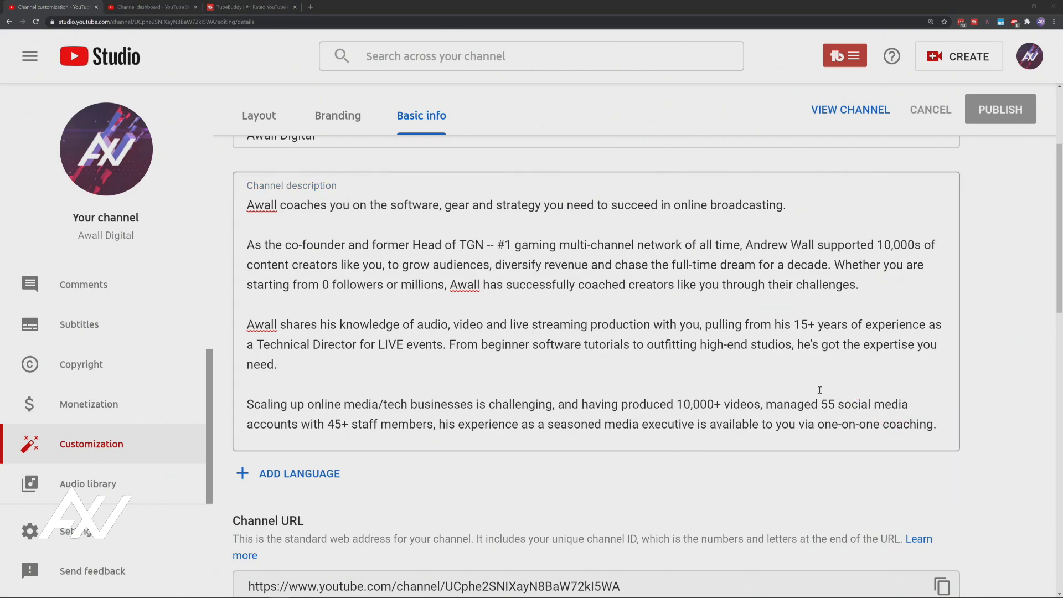
pyautogui.click(882, 424)
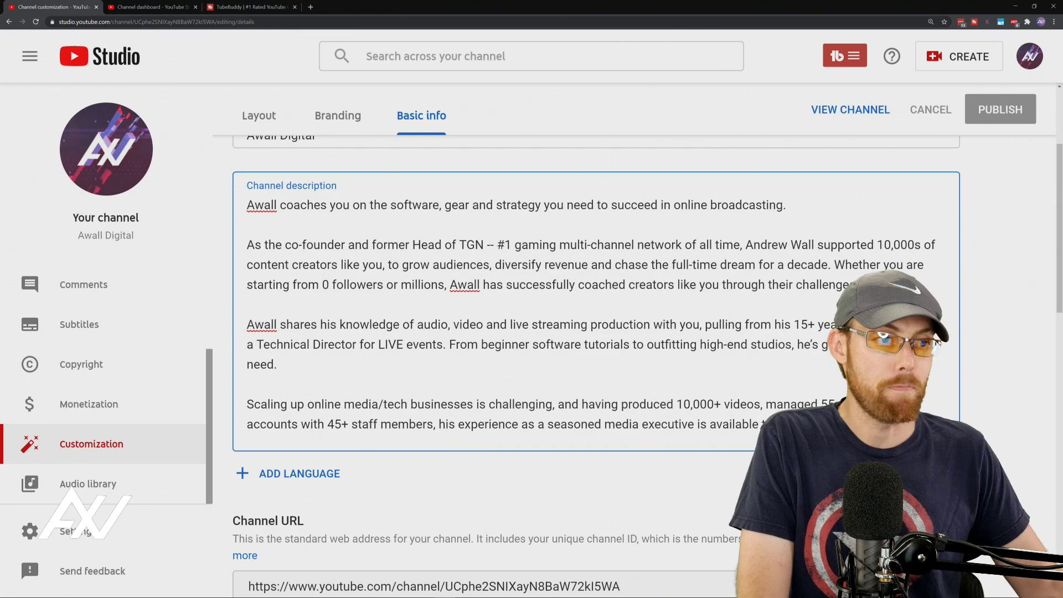
pyautogui.hotkey('alt', 'Tab')
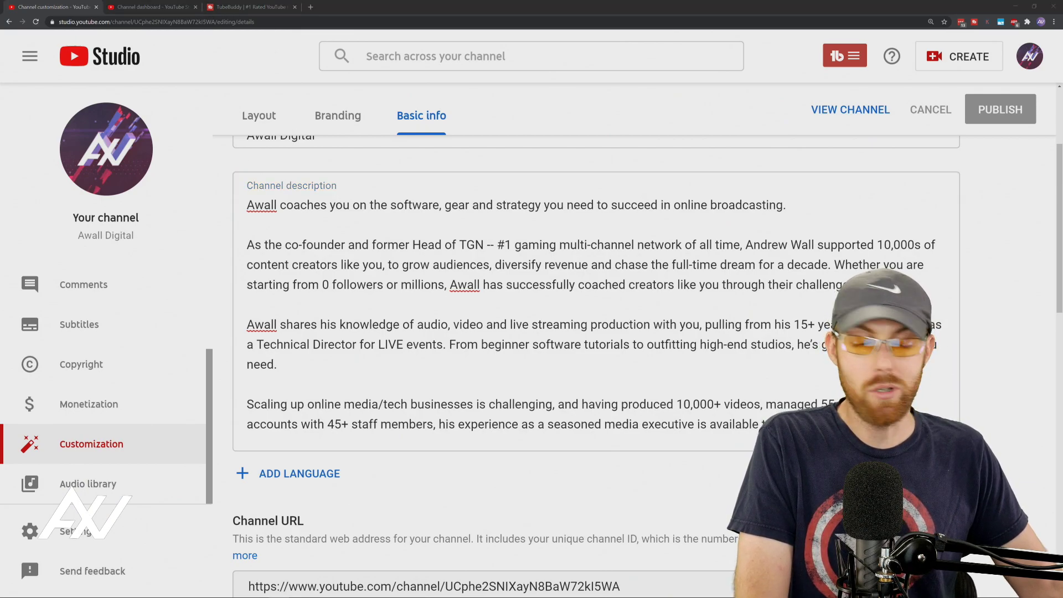
# Step: Pick out candidate keywords in the description's first line, ending on 'online broadcasting'
pyautogui.moveTo(247, 206); pyautogui.dragTo(336, 211)
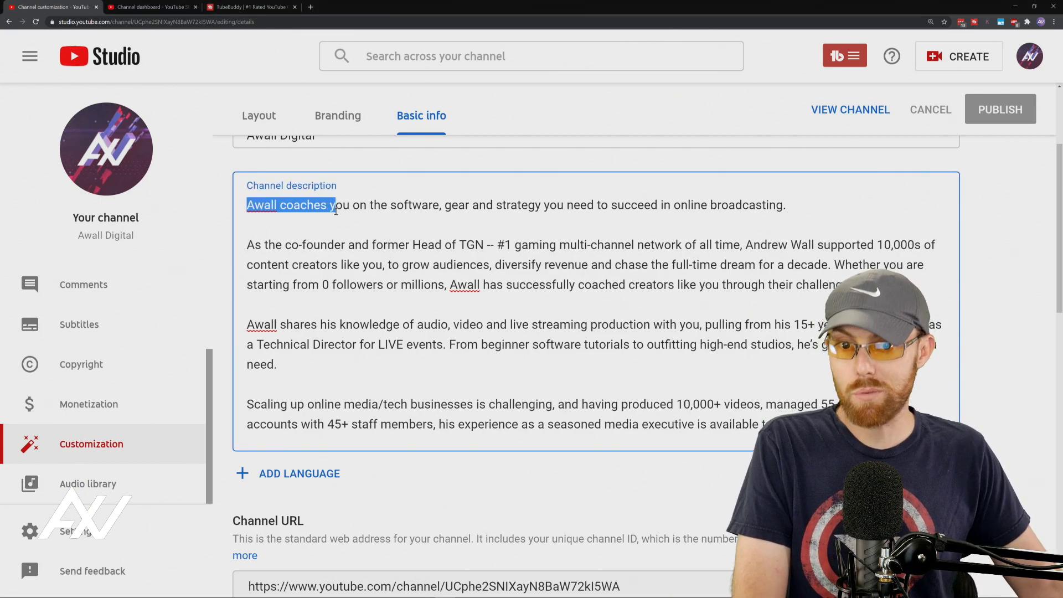
pyautogui.click(372, 216)
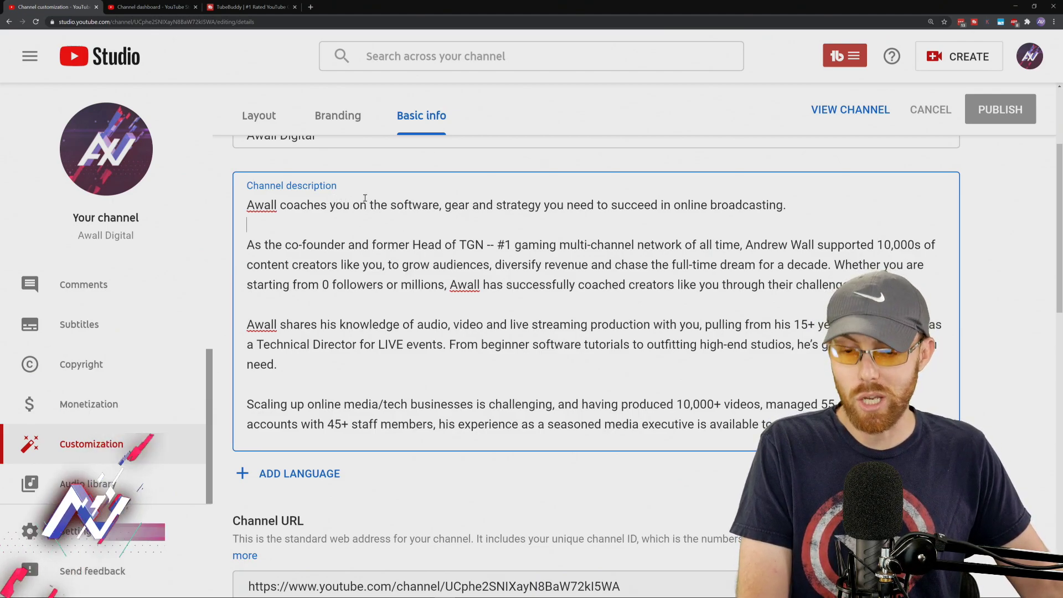
pyautogui.moveTo(279, 206); pyautogui.dragTo(315, 208)
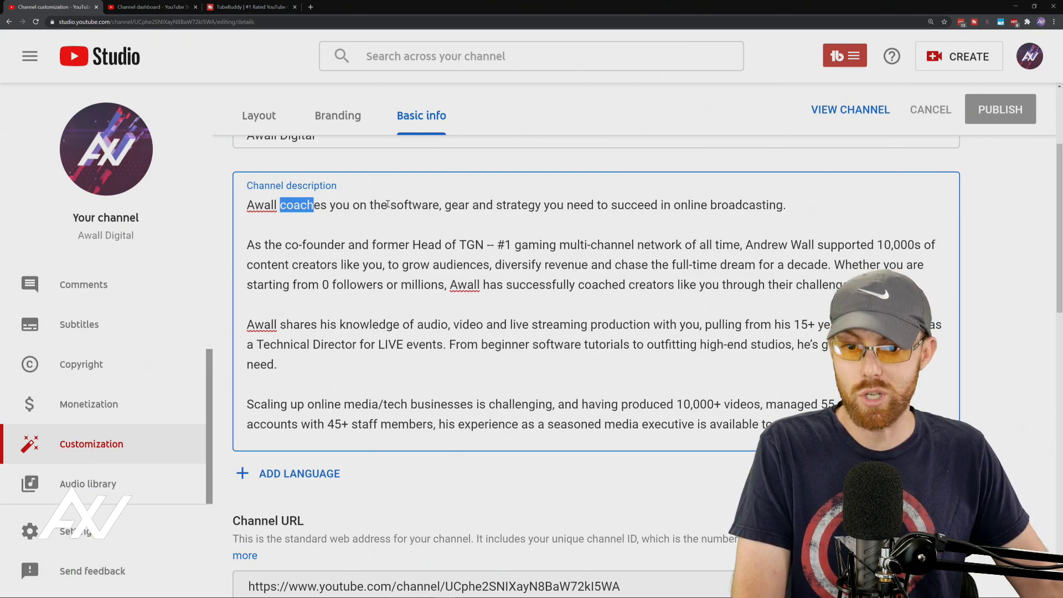
pyautogui.moveTo(392, 206); pyautogui.dragTo(470, 208)
pyautogui.click(491, 206)
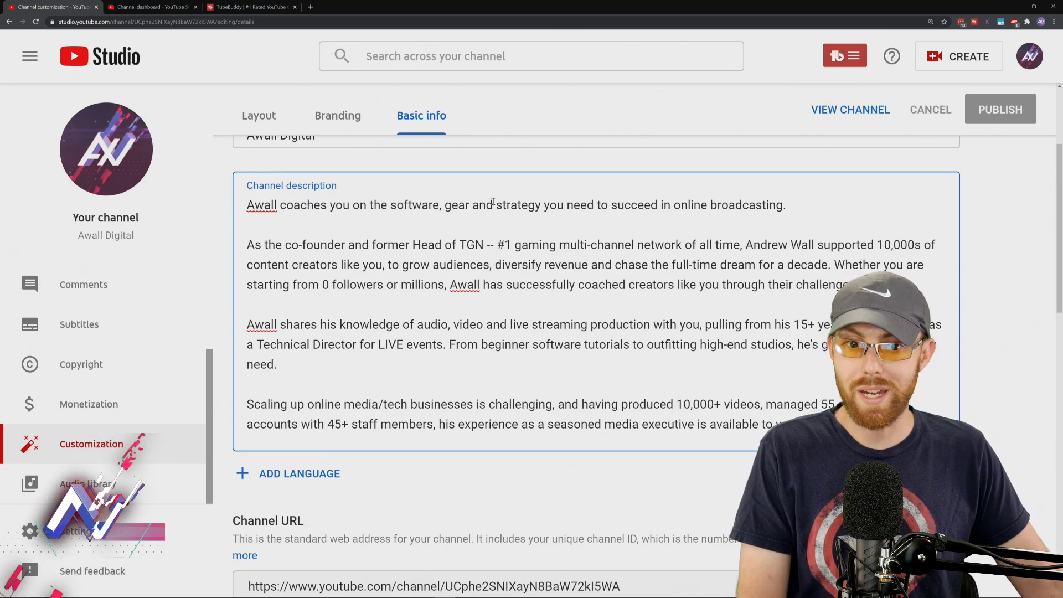
pyautogui.moveTo(674, 207); pyautogui.dragTo(785, 206)
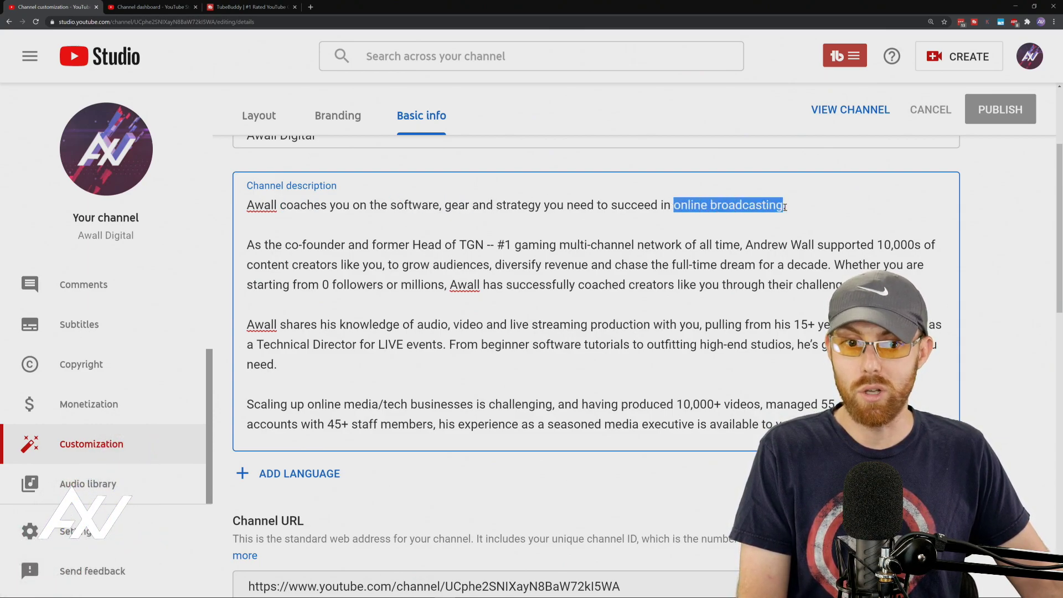
# Step: Copy the phrase 'online broadcasting' from the channel description
pyautogui.click(166, 7)
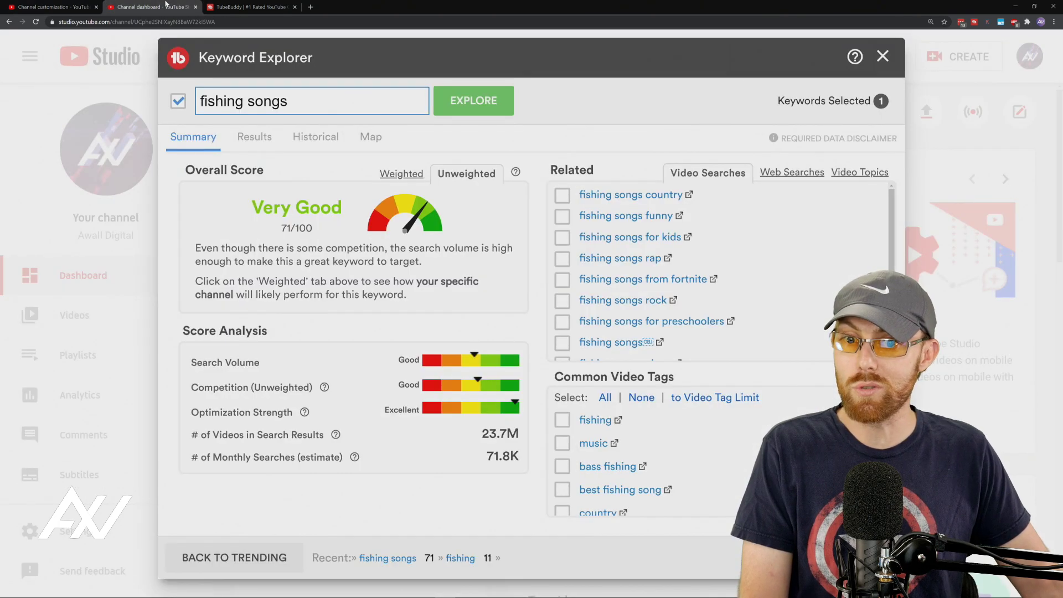
pyautogui.click(53, 6)
pyautogui.click(599, 206)
pyautogui.moveTo(771, 206); pyautogui.dragTo(672, 206)
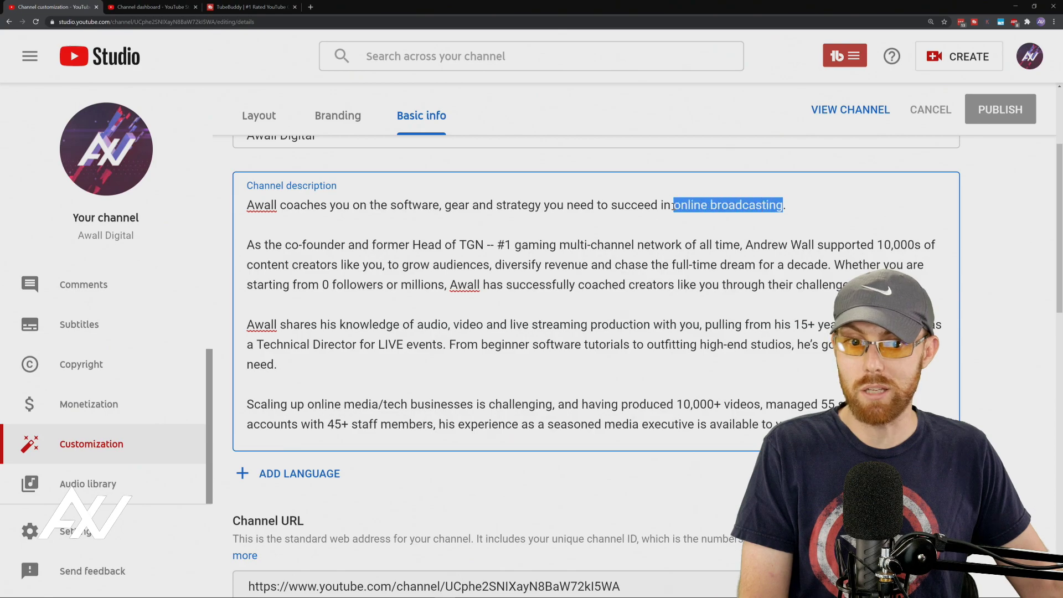
pyautogui.rightClick(700, 204)
pyautogui.click(726, 225)
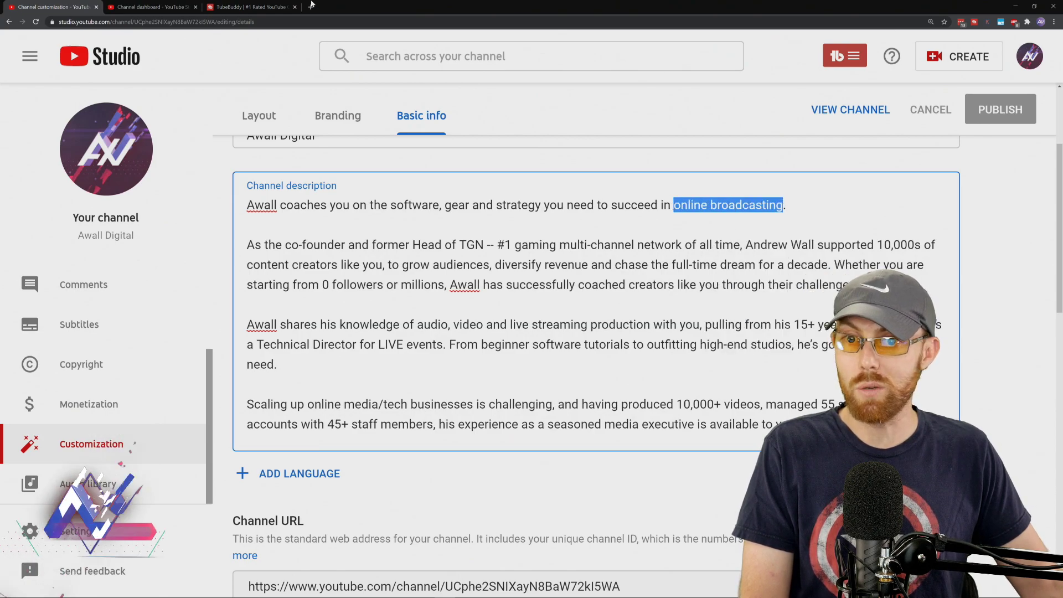
# Step: Replace 'fishing songs' with 'online broadcasting' in Keyword Explorer and explore it
pyautogui.click(150, 7)
pyautogui.tripleClick(333, 102)
pyautogui.rightClick(333, 101)
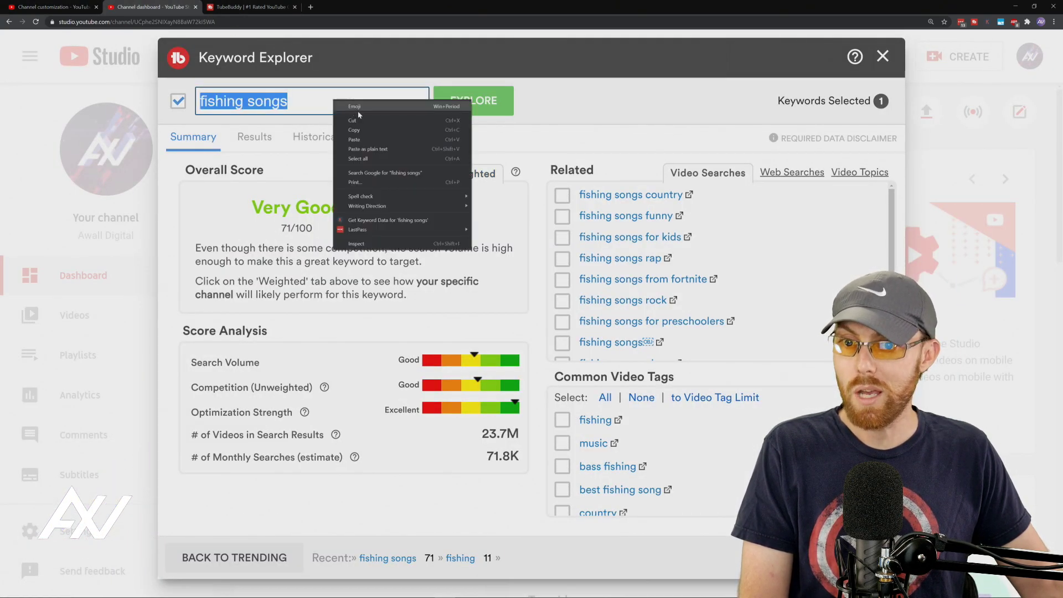
pyautogui.click(354, 139)
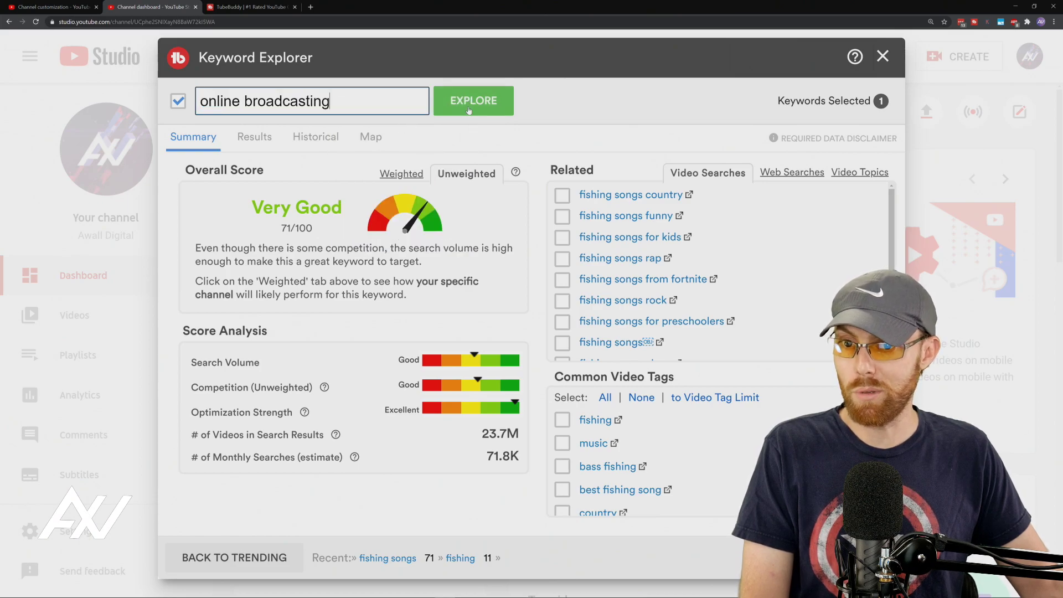
pyautogui.click(474, 101)
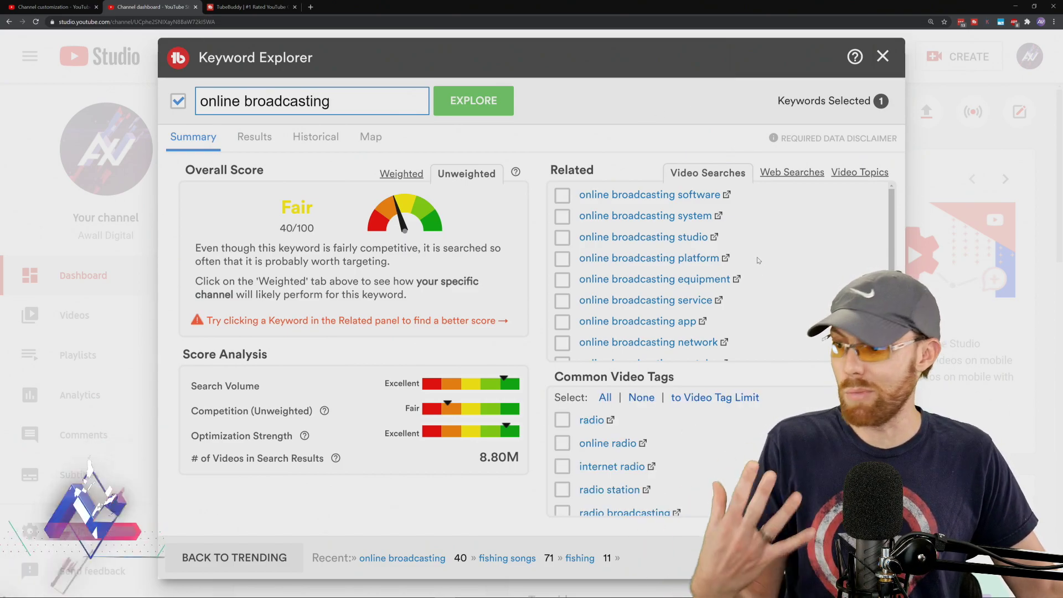
# Step: Back in the description, deselect 'online broadcasting' and scroll through for more keyword phrases
pyautogui.click(72, 6)
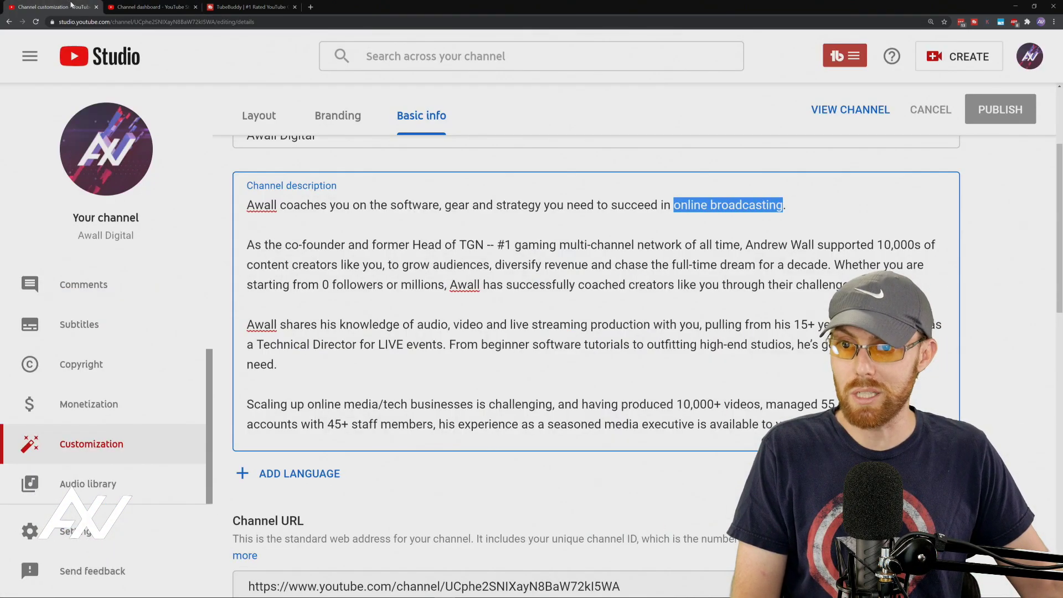
pyautogui.click(347, 246)
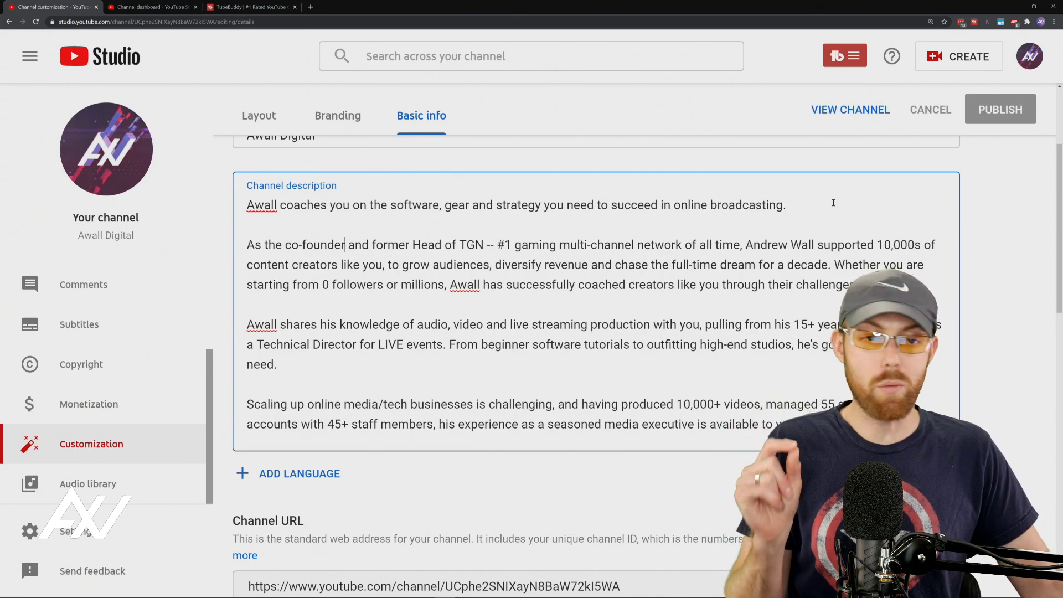
pyautogui.hotkey('alt', 'Tab')
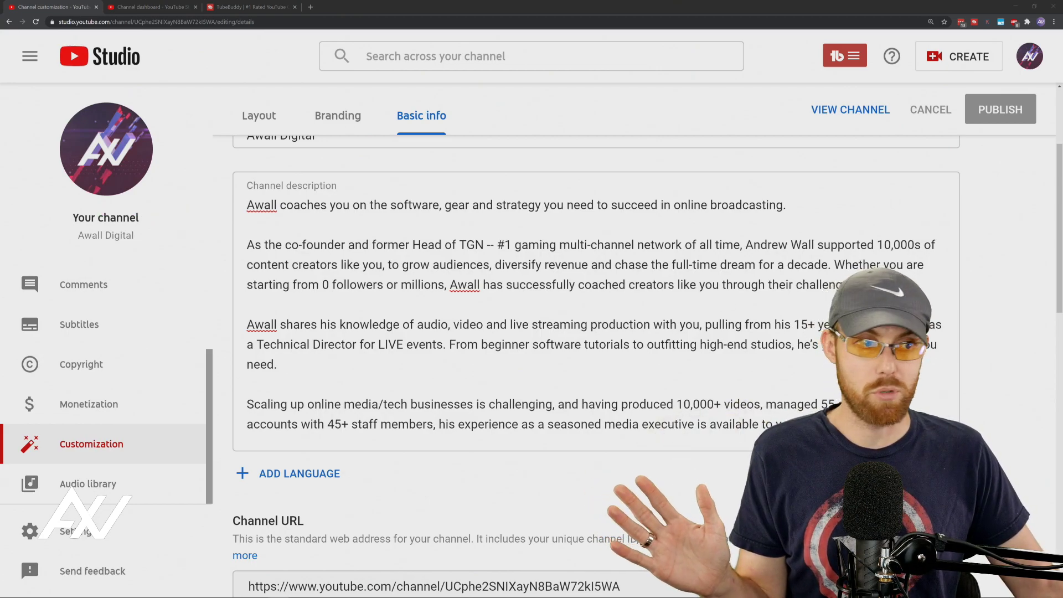
pyautogui.scroll(-1, 700, 255)
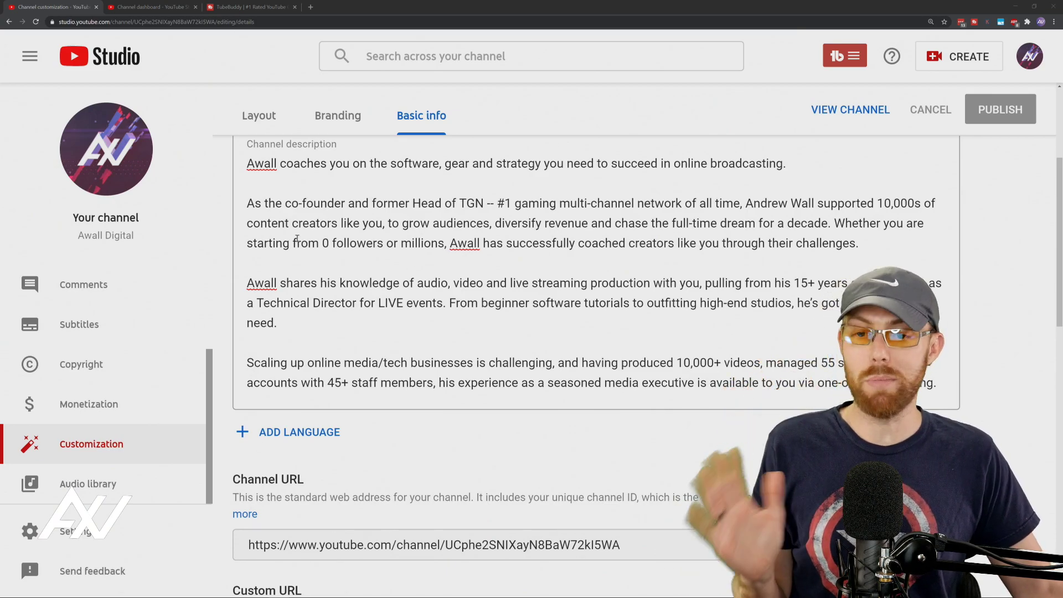
pyautogui.moveTo(246, 227); pyautogui.dragTo(335, 223)
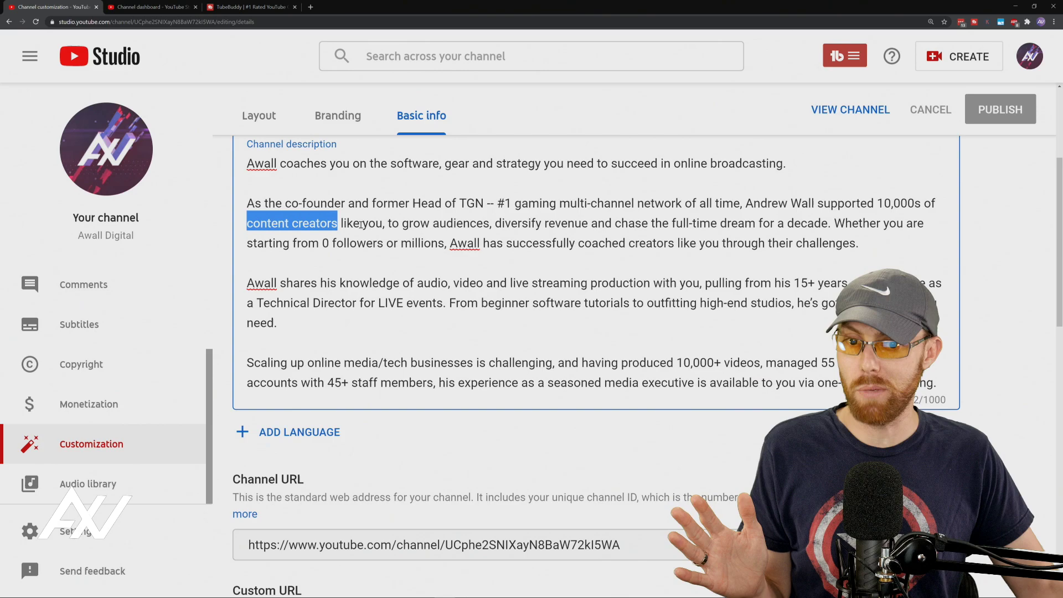
pyautogui.click(440, 222)
pyautogui.moveTo(403, 223); pyautogui.dragTo(683, 204)
pyautogui.click(569, 198)
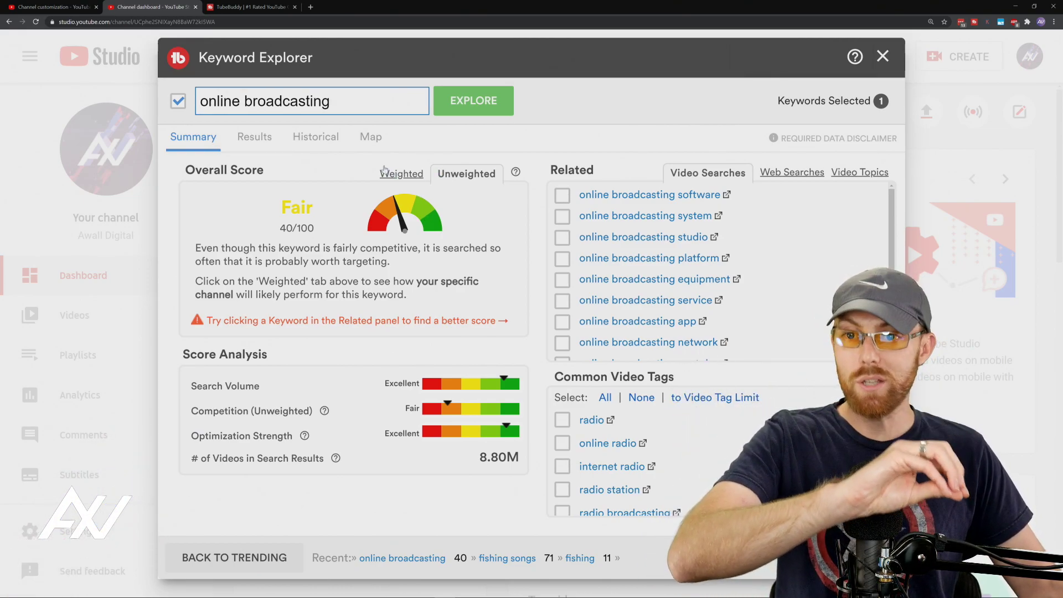
pyautogui.click(58, 8)
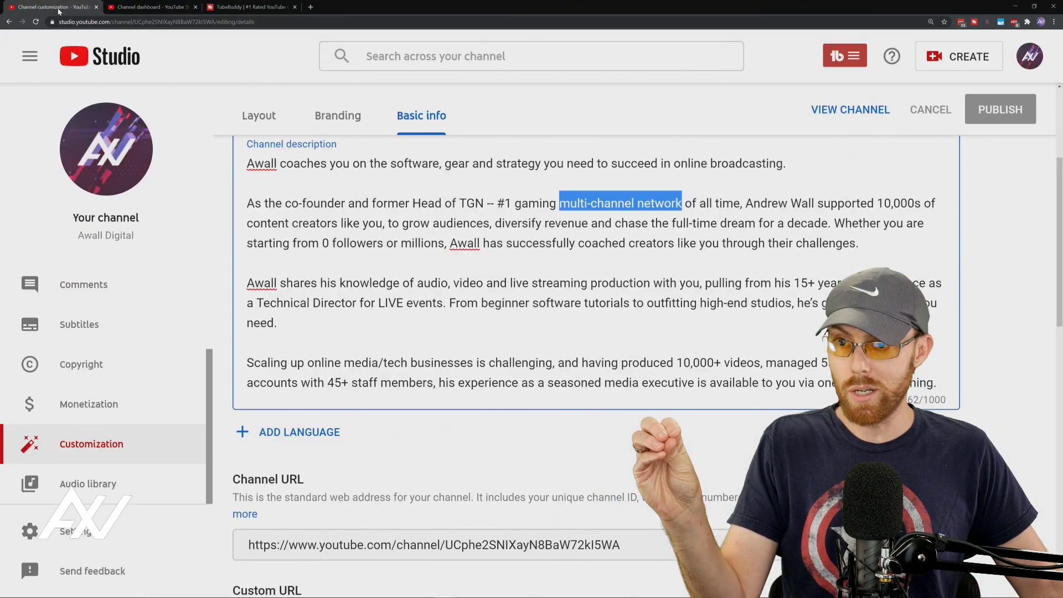
pyautogui.click(535, 235)
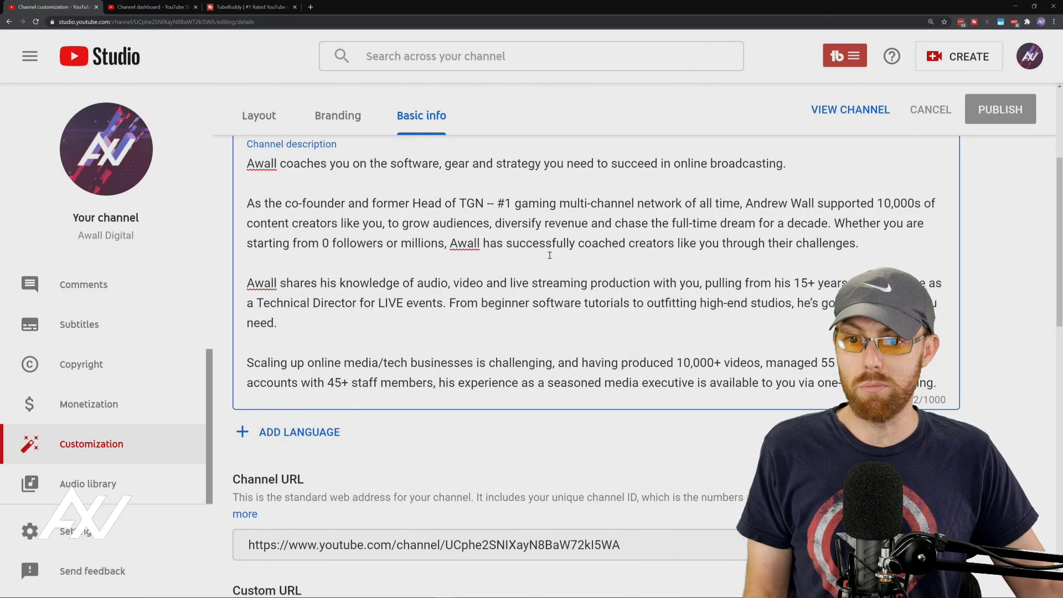
pyautogui.scroll(2, 550, 255)
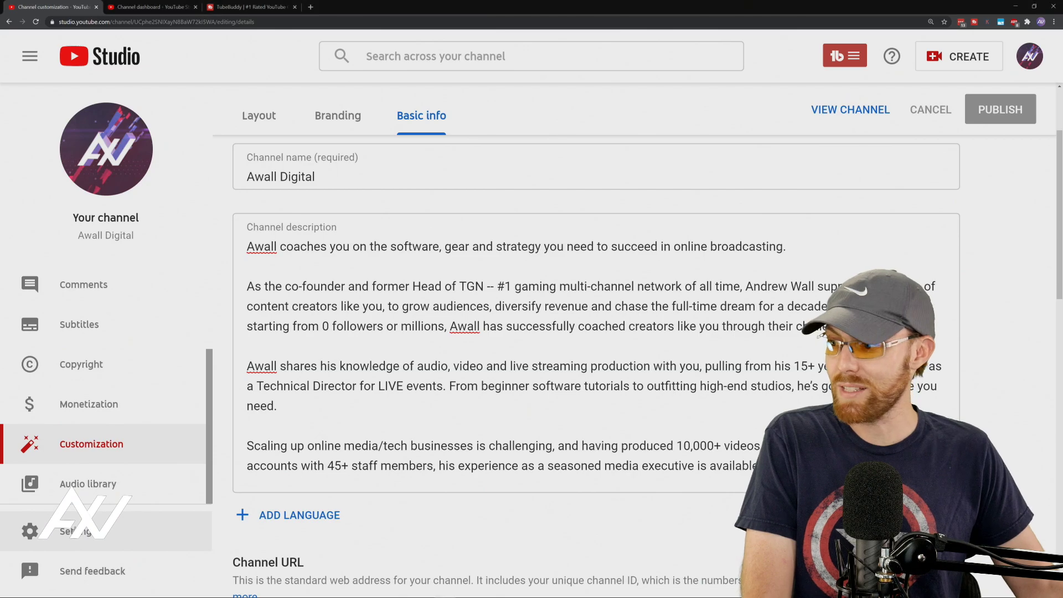
pyautogui.click(77, 531)
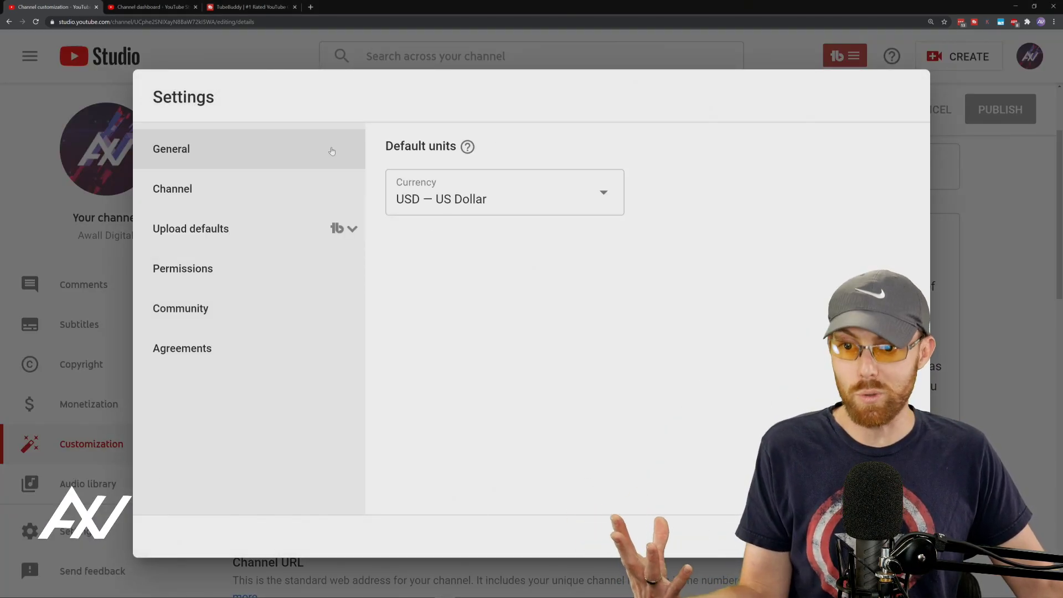
# Step: Show the Channel settings section and scroll to the existing keyword tags
pyautogui.click(236, 194)
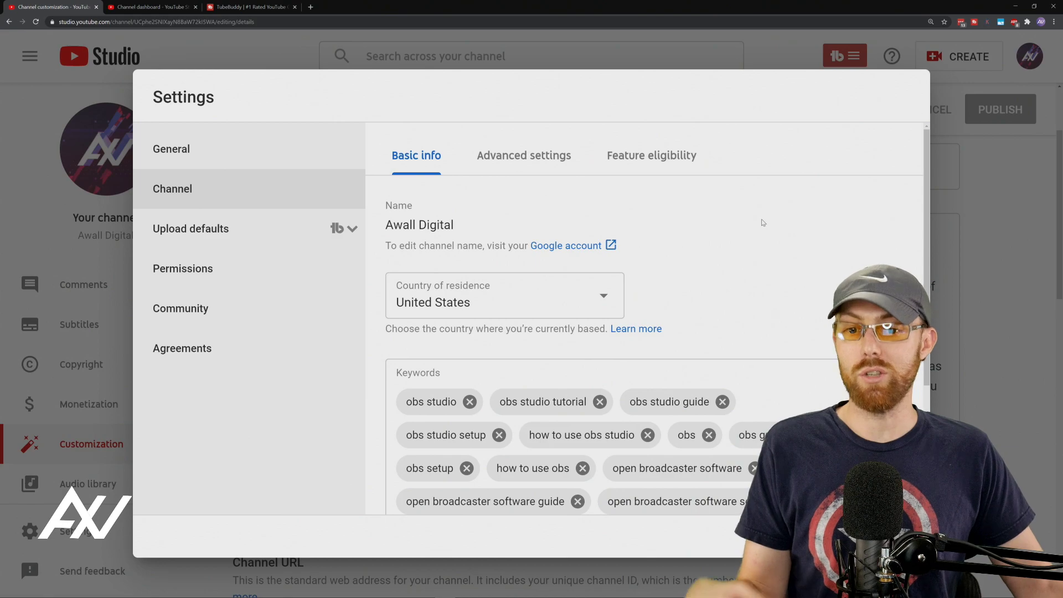
pyautogui.scroll(-3, 765, 223)
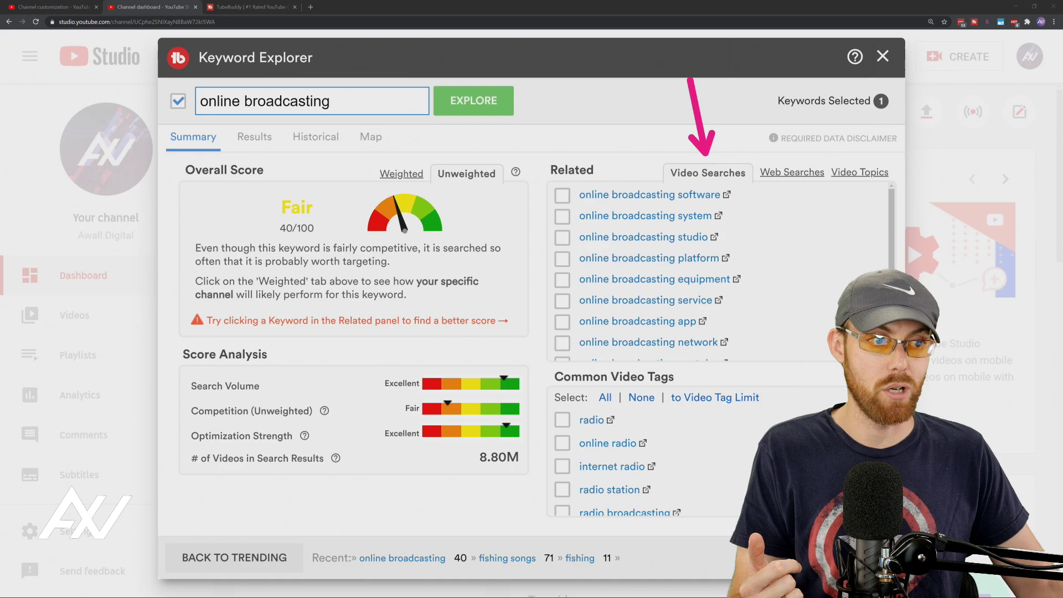
# Step: Check online broadcasting system, equipment and app, copy the four checked keywords, and return to channel settings
pyautogui.click(563, 217)
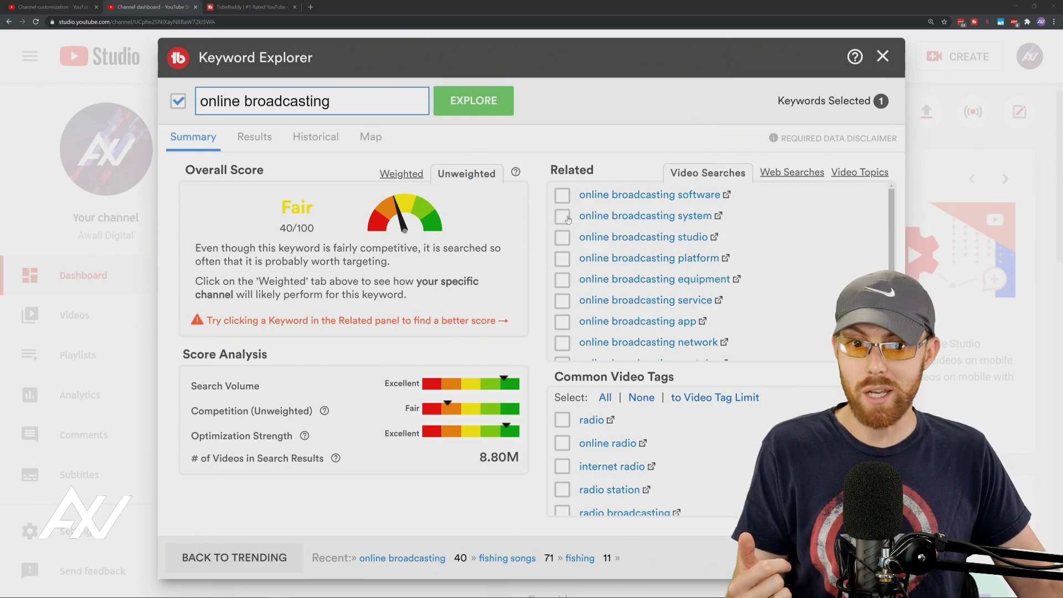
pyautogui.click(562, 280)
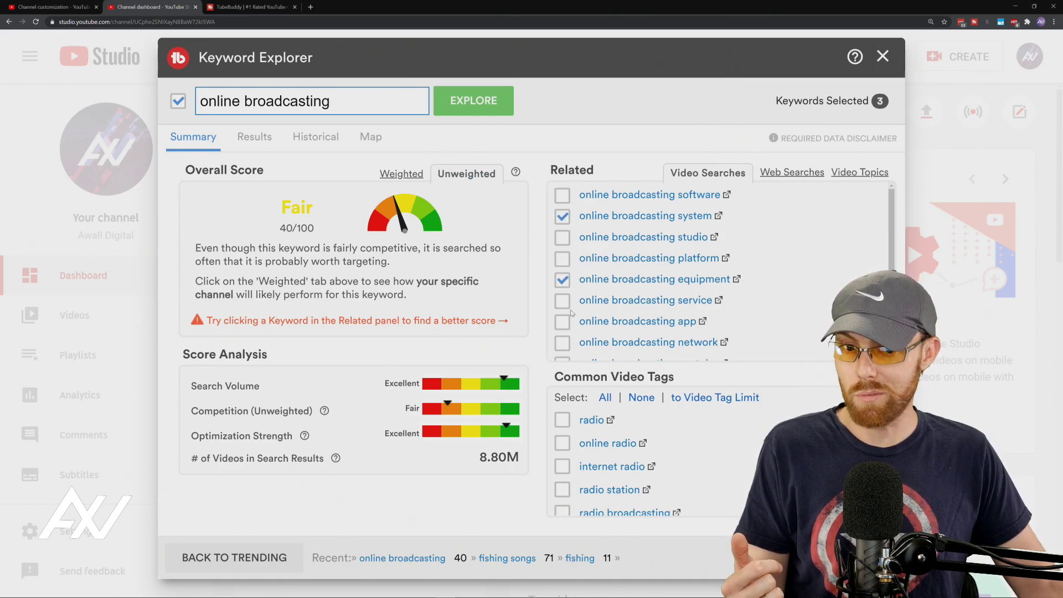
pyautogui.click(568, 330)
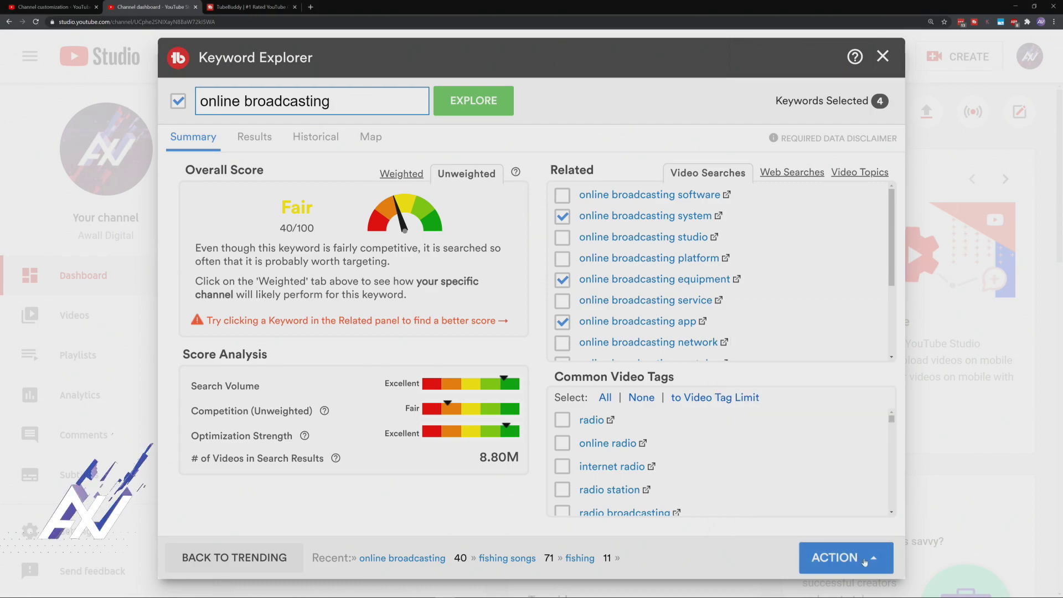
pyautogui.moveTo(877, 572)
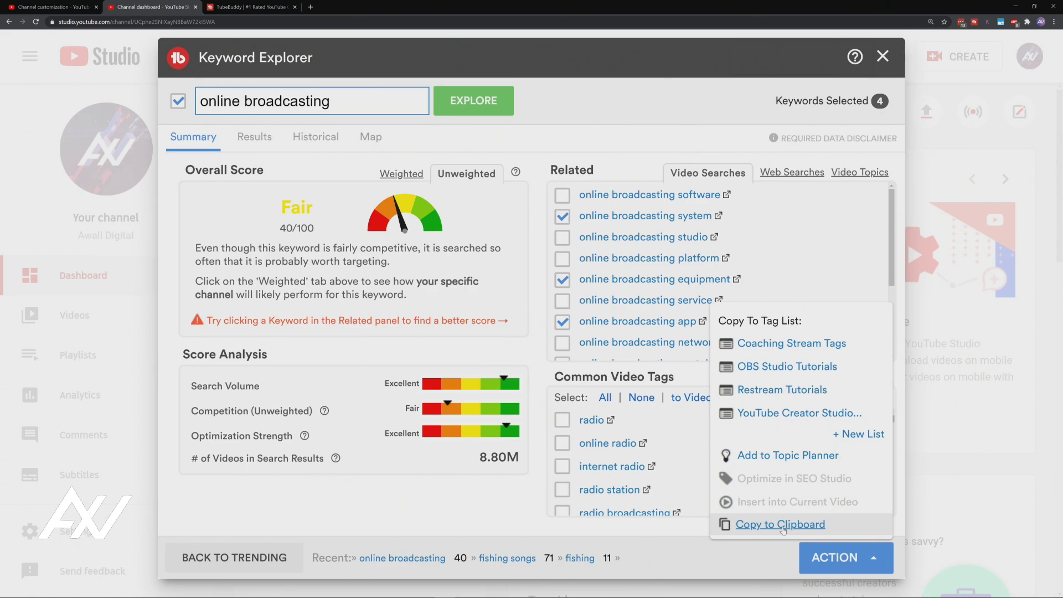
pyautogui.click(783, 530)
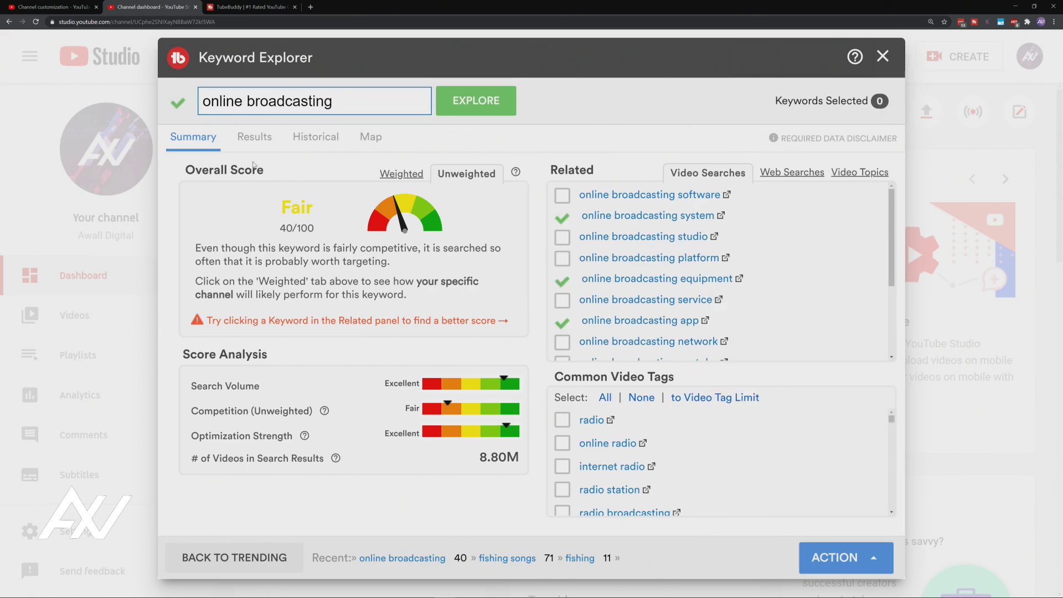
pyautogui.click(77, 7)
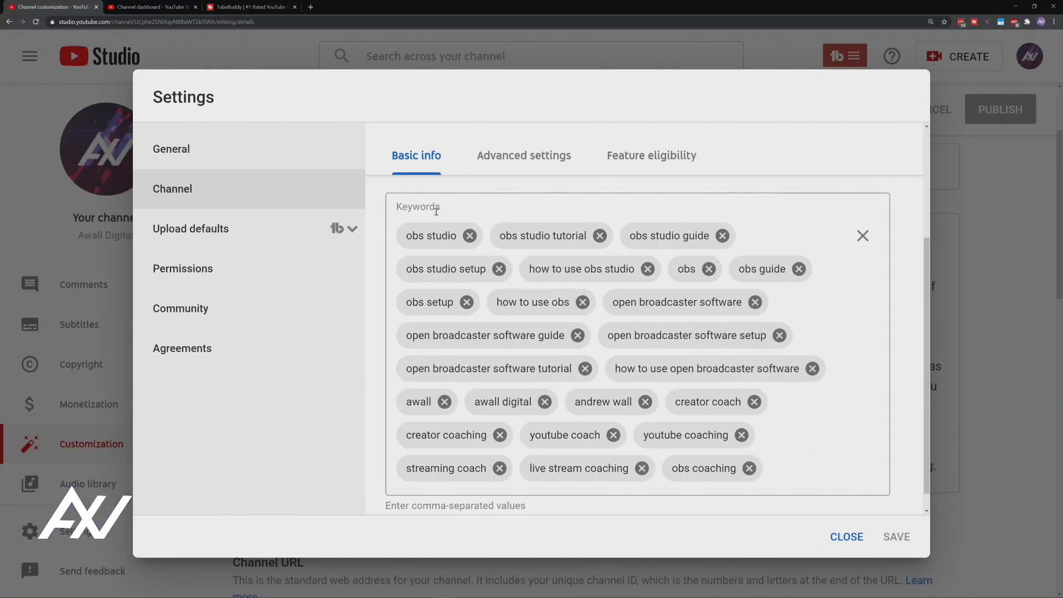
# Step: Paste the copied online broadcasting keywords at the end of the channel keywords list
pyautogui.click(794, 468)
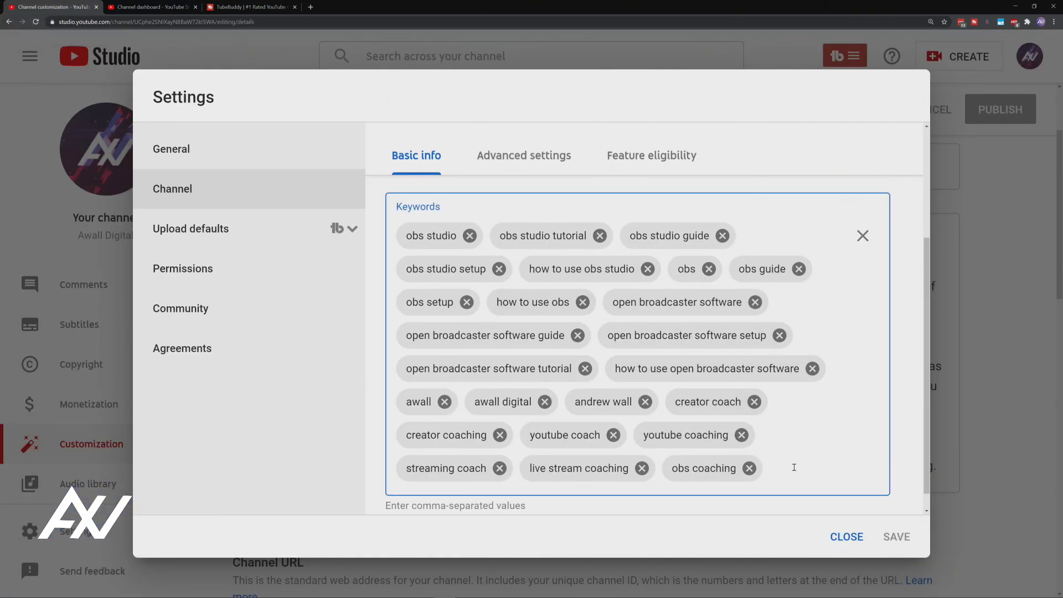
pyautogui.hotkey('ctrl', 'v')
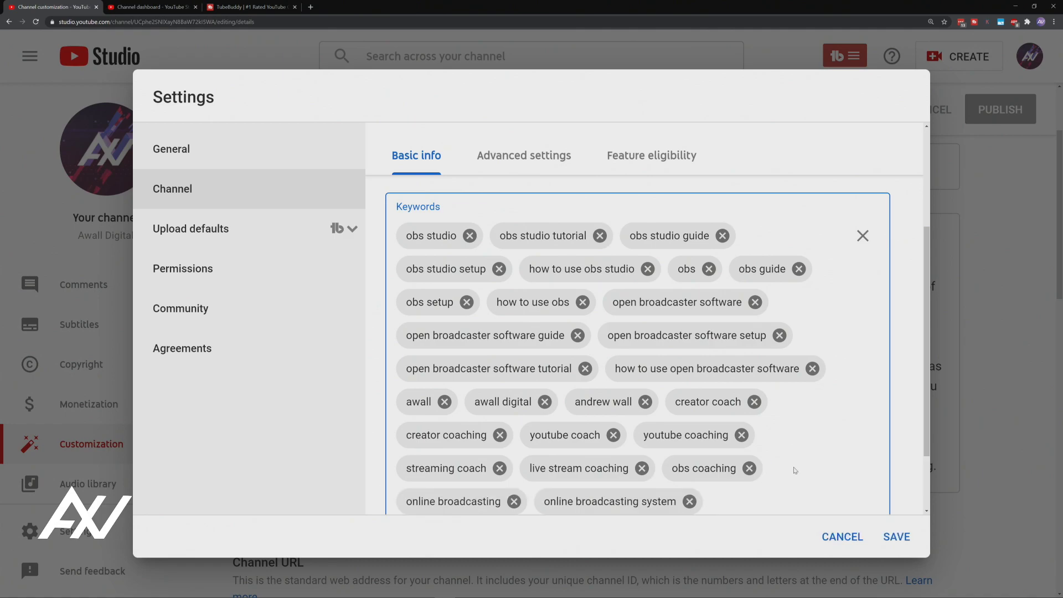
pyautogui.hotkey('ctrl', 'v')
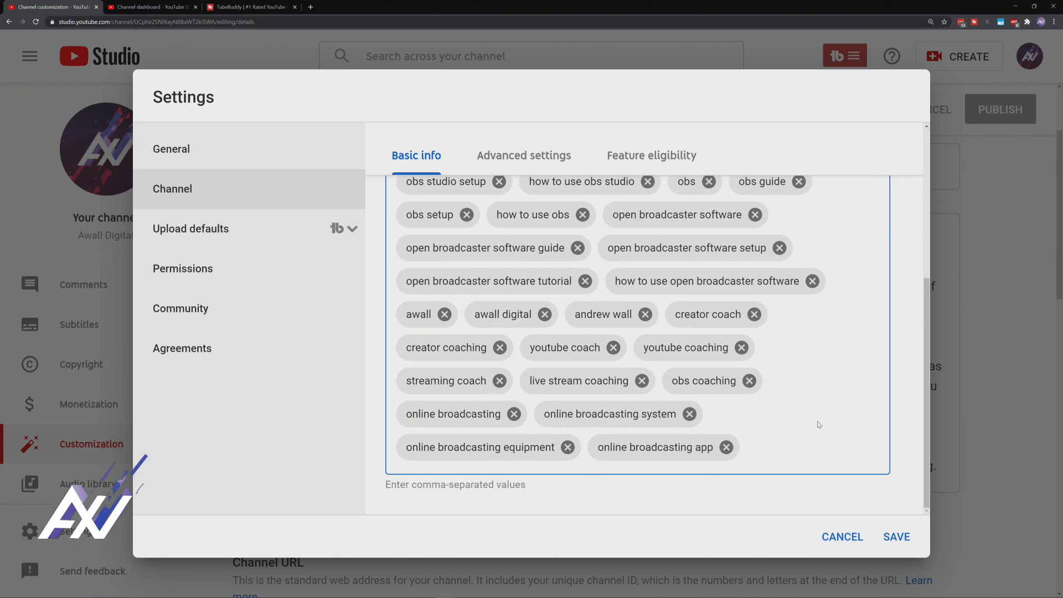
pyautogui.scroll(3, 818, 415)
pyautogui.scroll(-2, 819, 424)
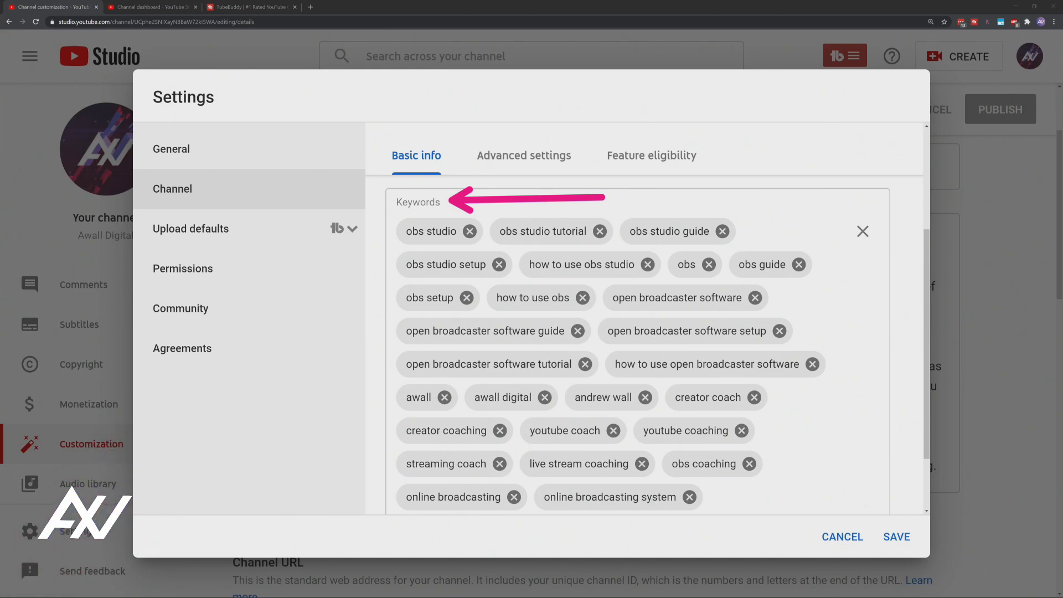
pyautogui.scroll(-3, 814, 314)
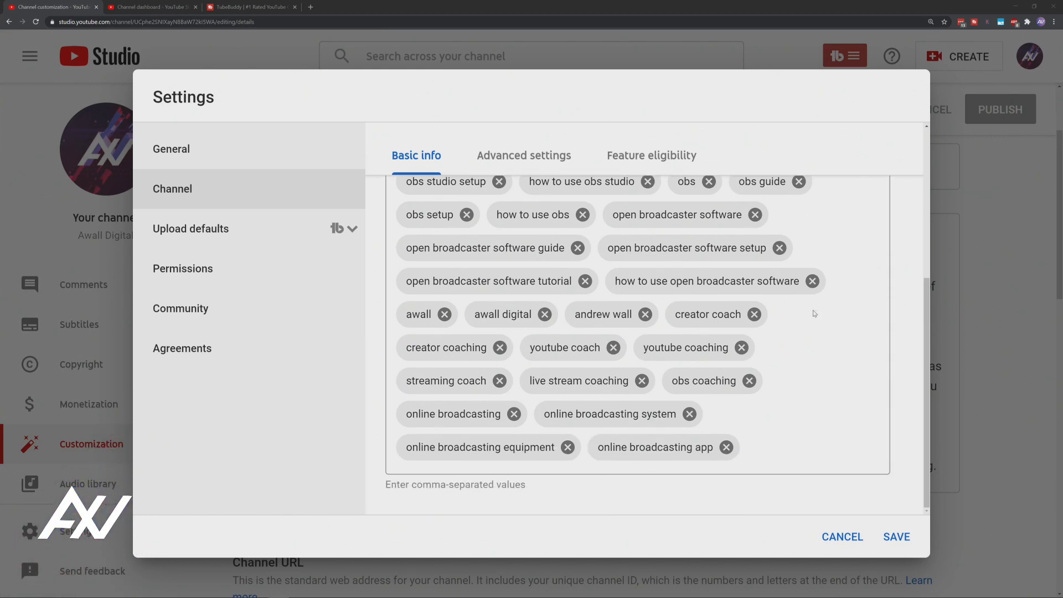
pyautogui.scroll(3, 814, 313)
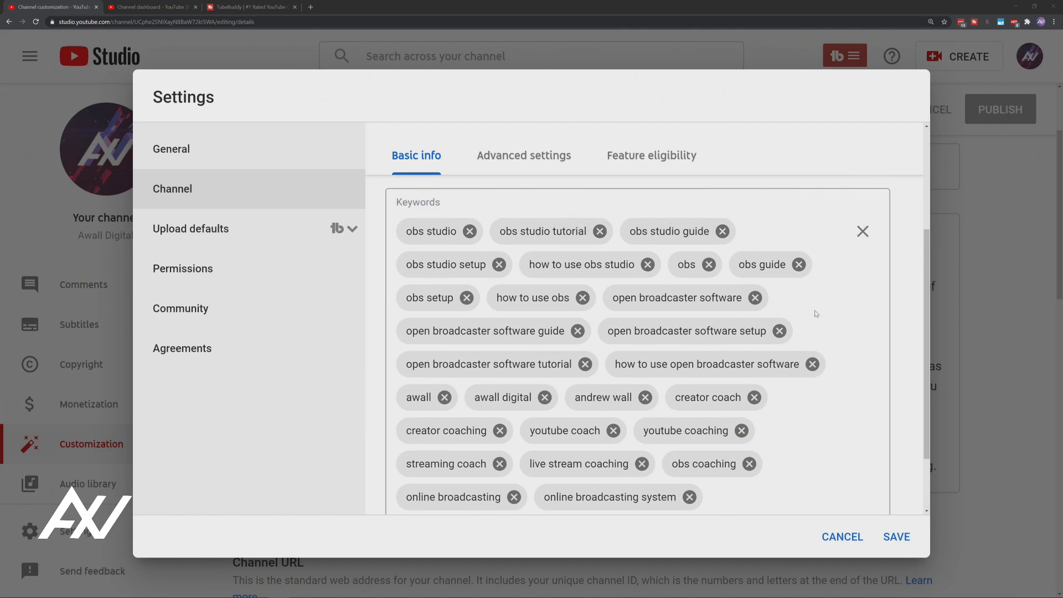
pyautogui.scroll(-3, 819, 309)
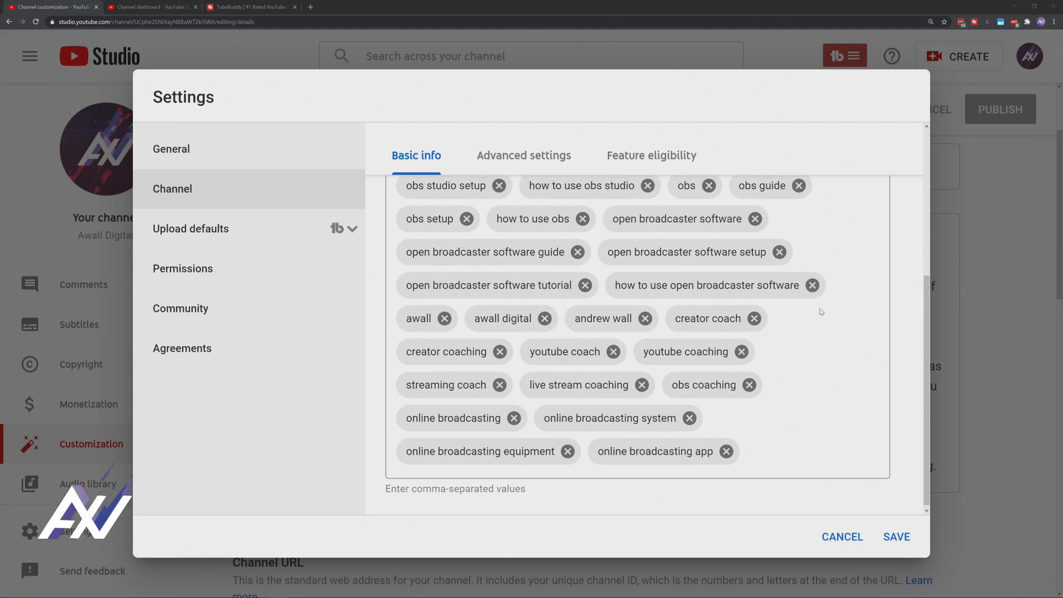
pyautogui.scroll(3, 819, 308)
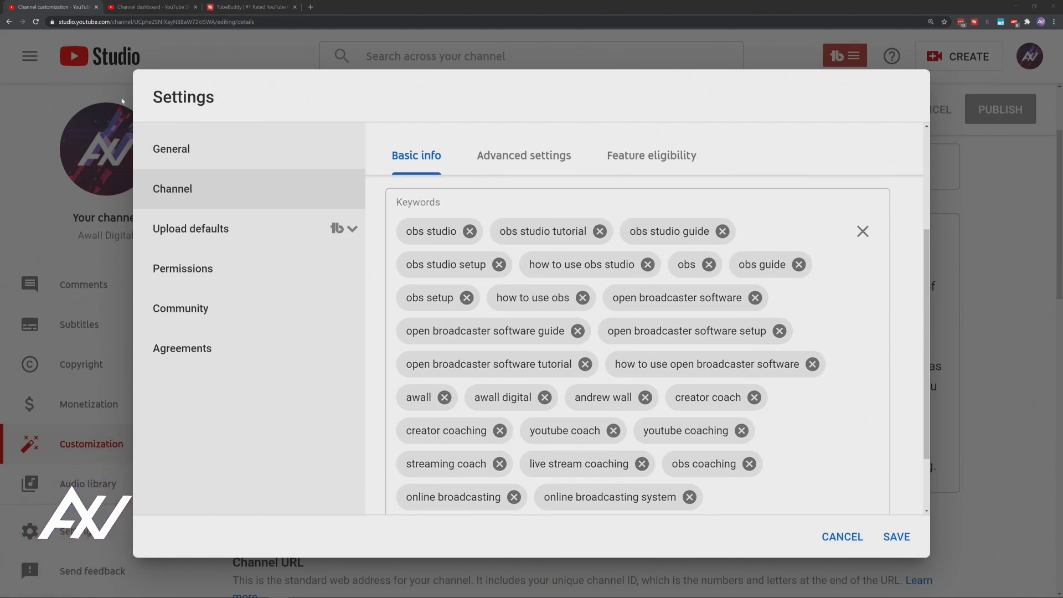
# Step: Cancel the settings, discarding the pasted keyword changes, and go to the Channel videos uploads list
pyautogui.click(155, 7)
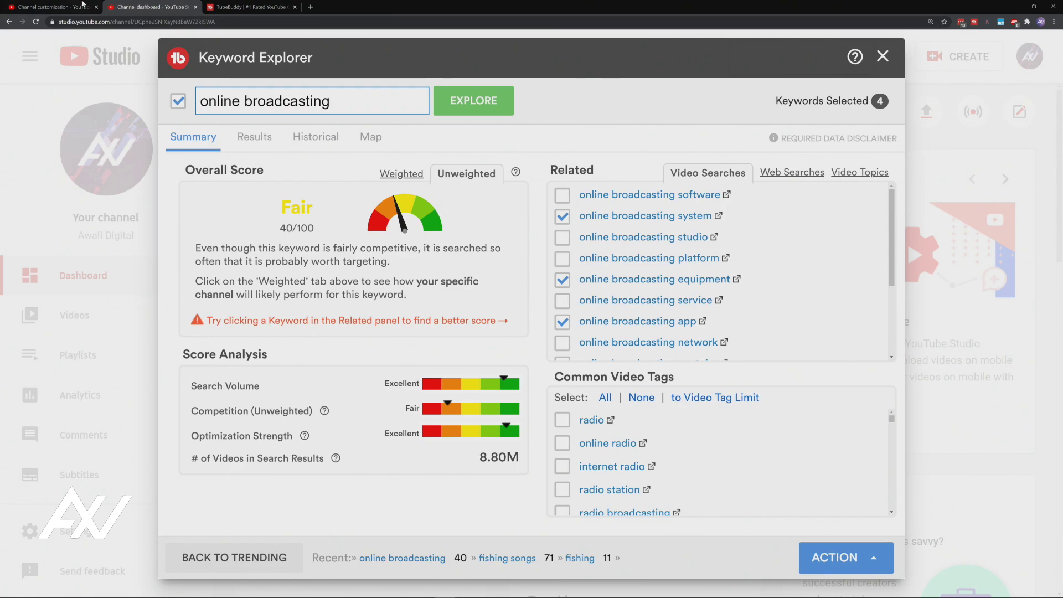
pyautogui.click(82, 6)
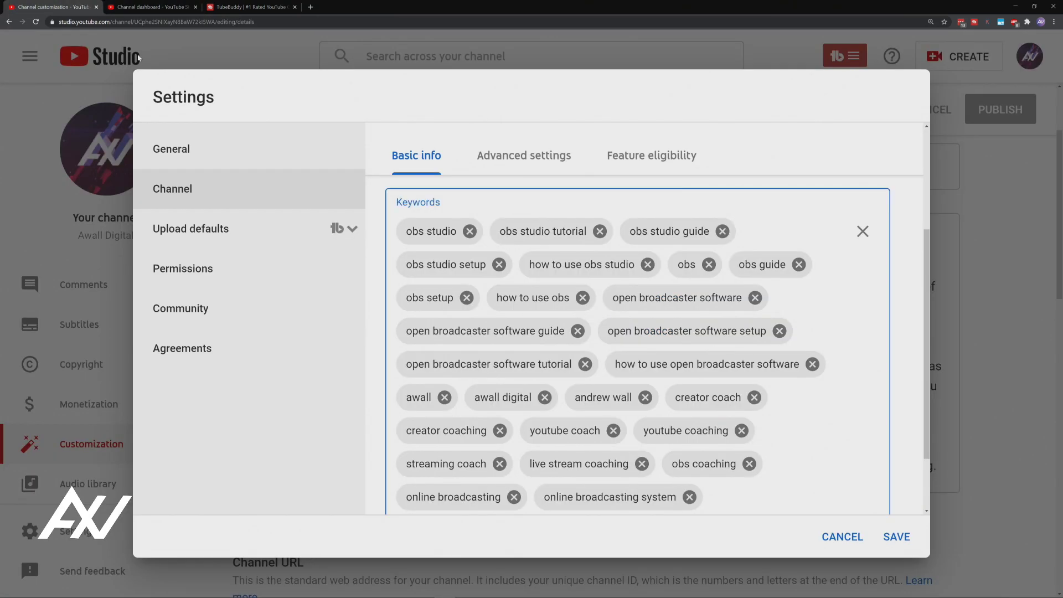
pyautogui.click(839, 535)
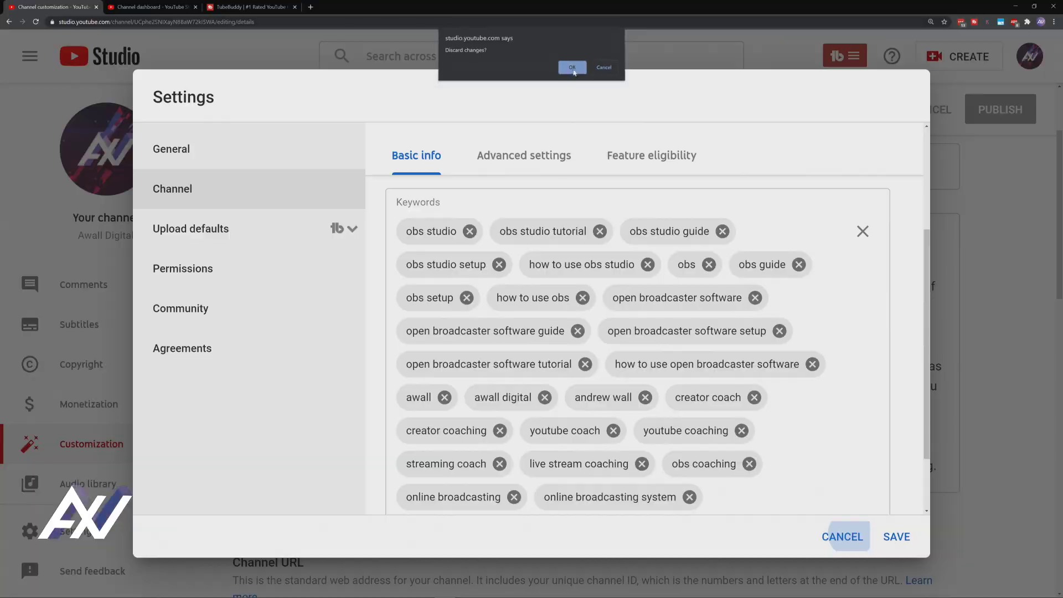
pyautogui.click(574, 72)
pyautogui.scroll(3, 145, 241)
pyautogui.click(131, 317)
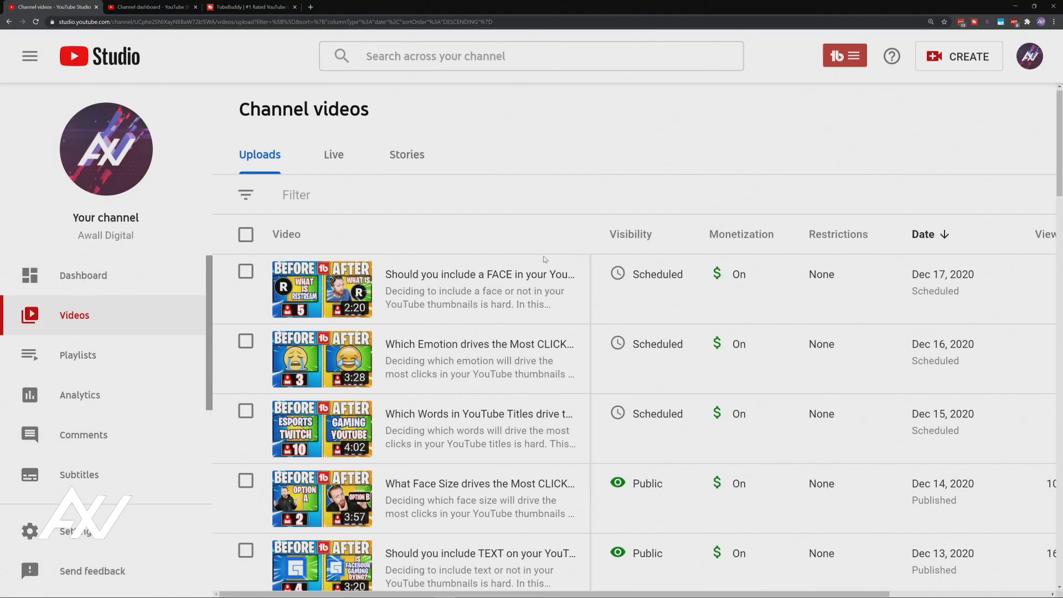
pyautogui.scroll(-3, 545, 259)
pyautogui.click(402, 341)
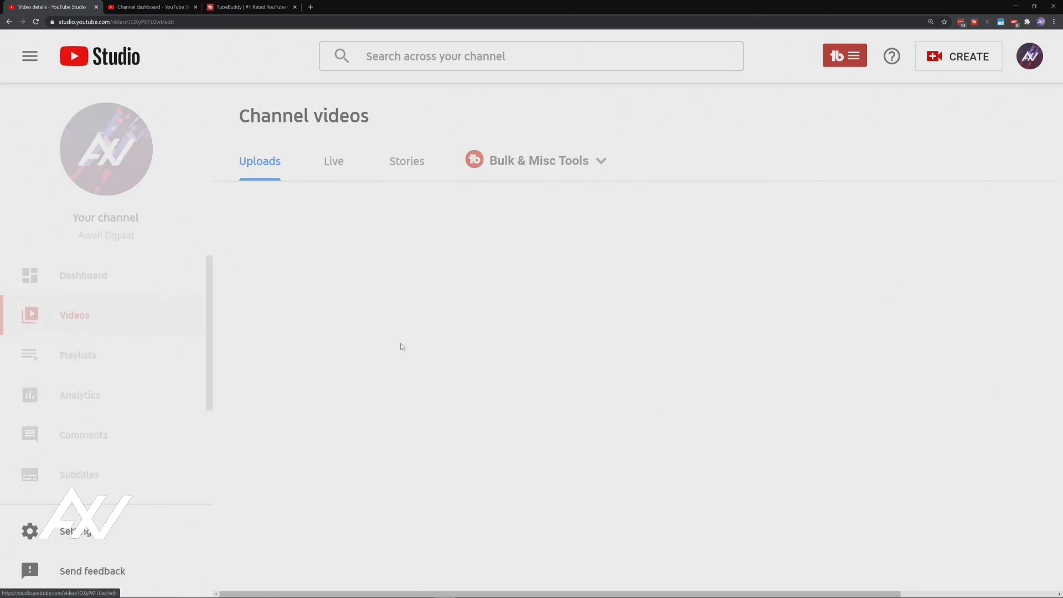
pyautogui.scroll(-5, 724, 323)
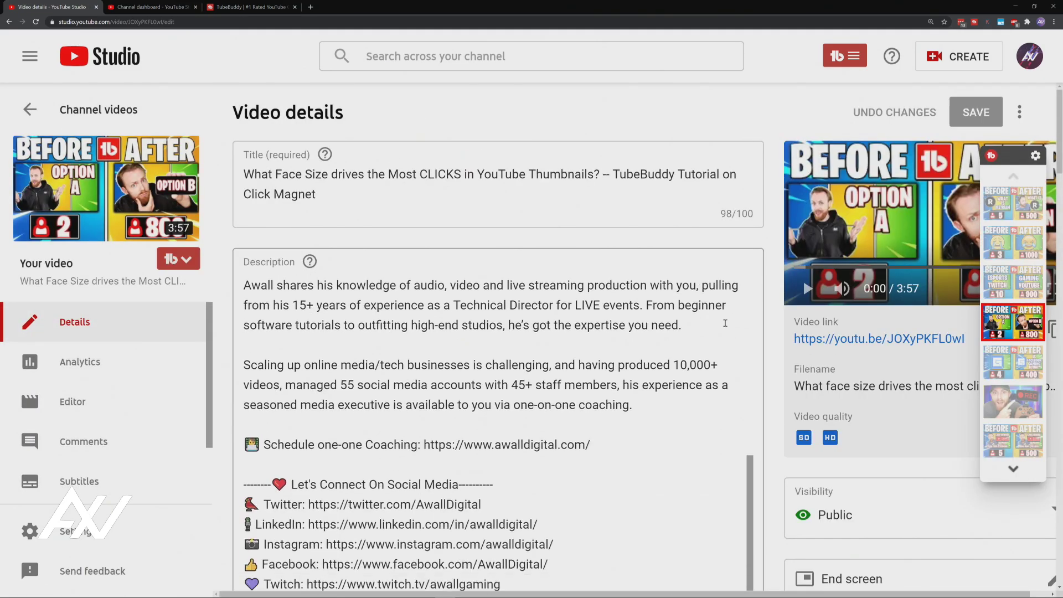
pyautogui.scroll(-15, 725, 323)
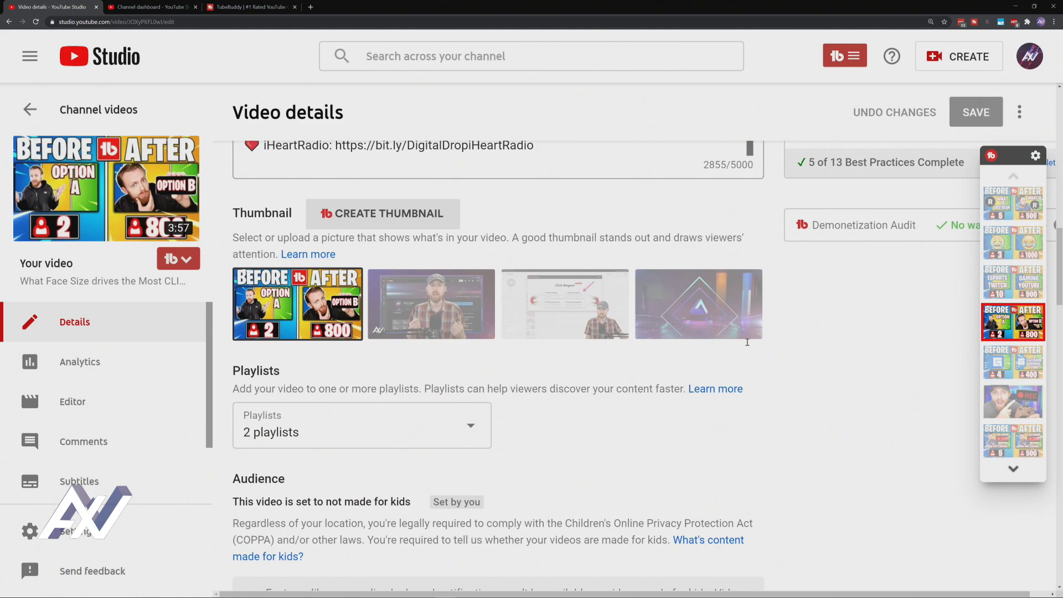
pyautogui.scroll(-12, 747, 342)
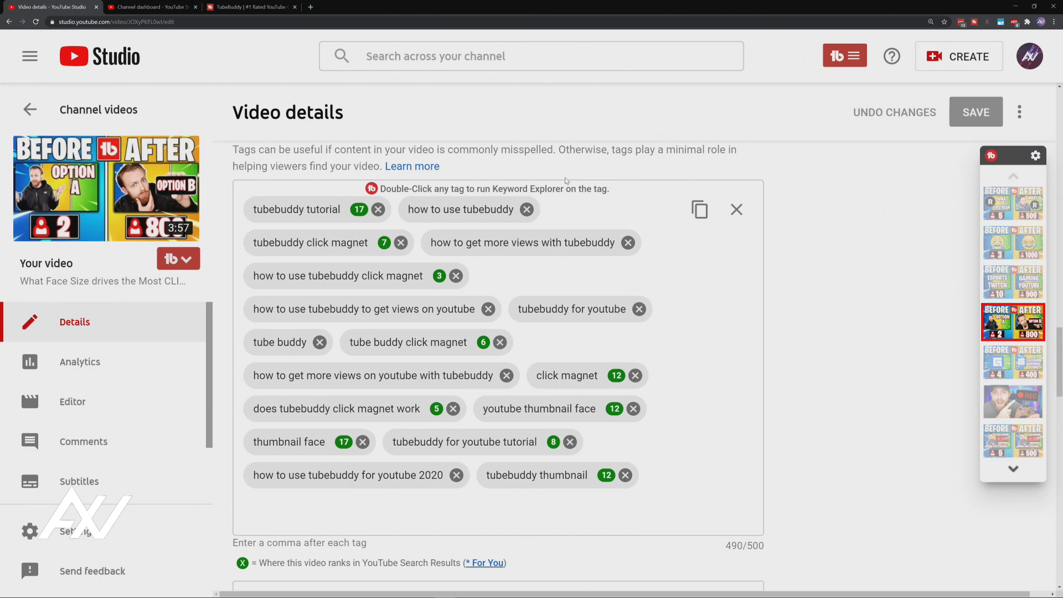
pyautogui.moveTo(767, 551)
pyautogui.mouseDown()
pyautogui.moveTo(727, 551)
pyautogui.moveTo(766, 546)
pyautogui.mouseUp()
pyautogui.click(741, 546)
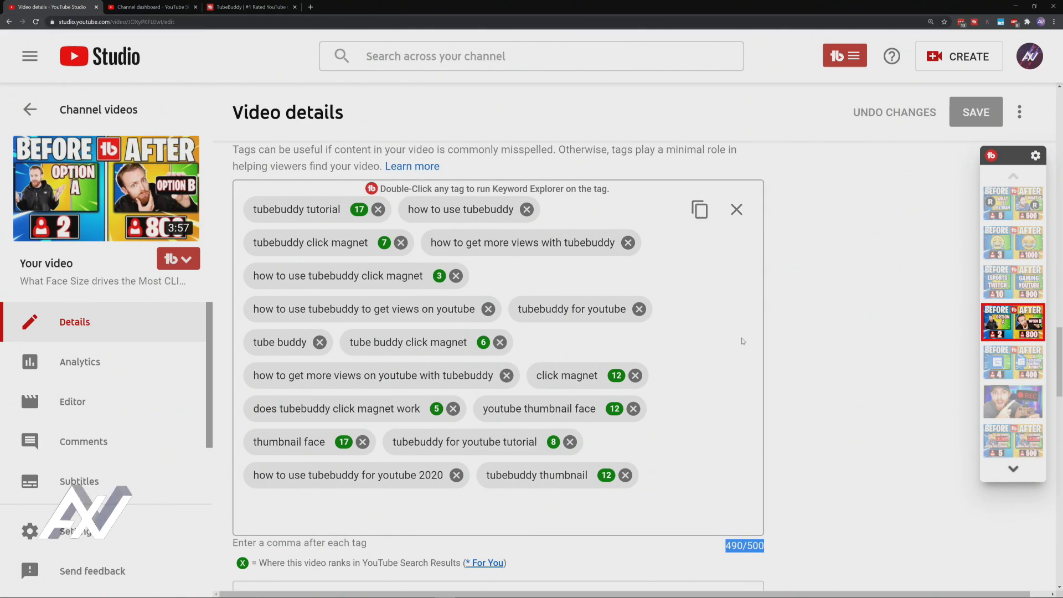
pyautogui.click(736, 547)
pyautogui.moveTo(725, 547); pyautogui.dragTo(765, 545)
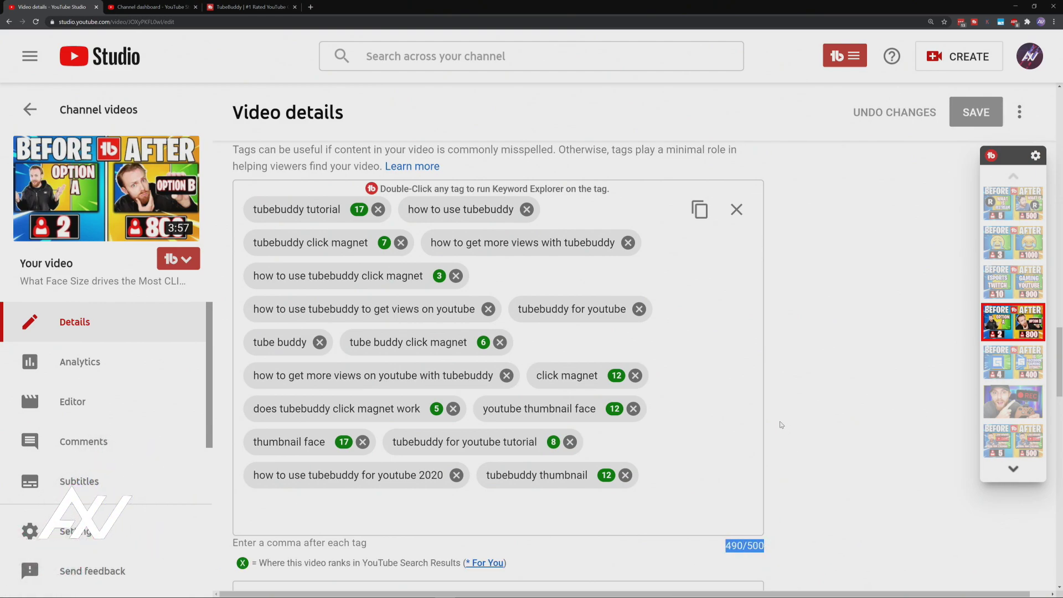
pyautogui.click(700, 210)
pyautogui.hotkey('ctrl', '3')
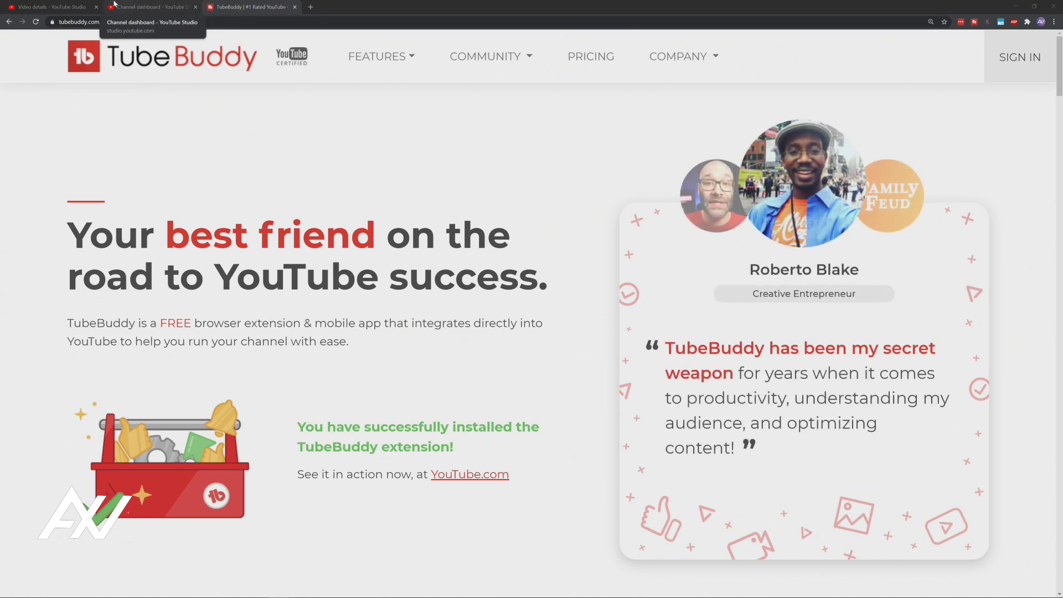
pyautogui.click(76, 5)
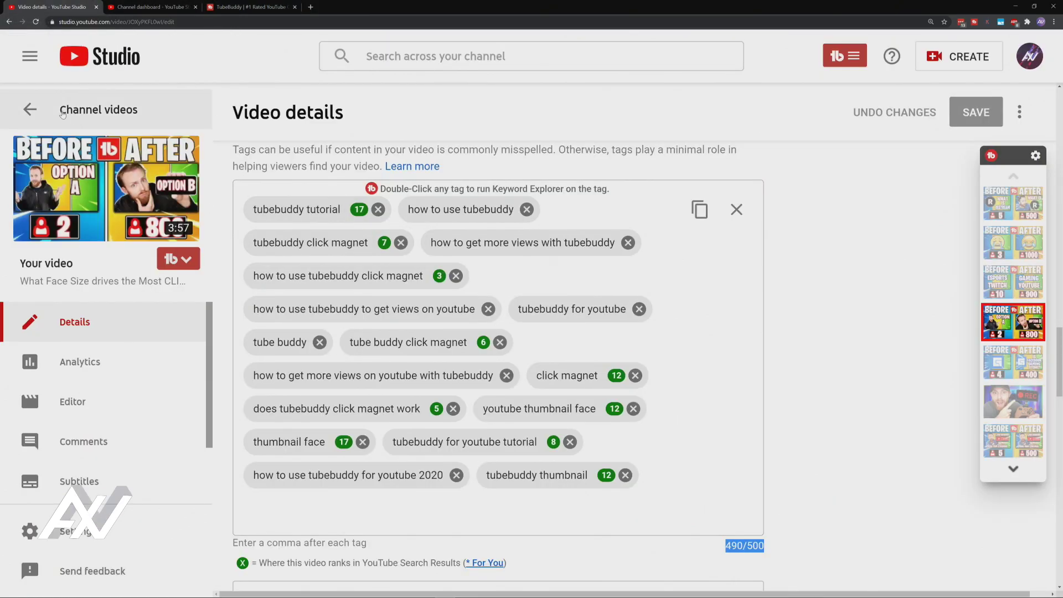
pyautogui.click(30, 110)
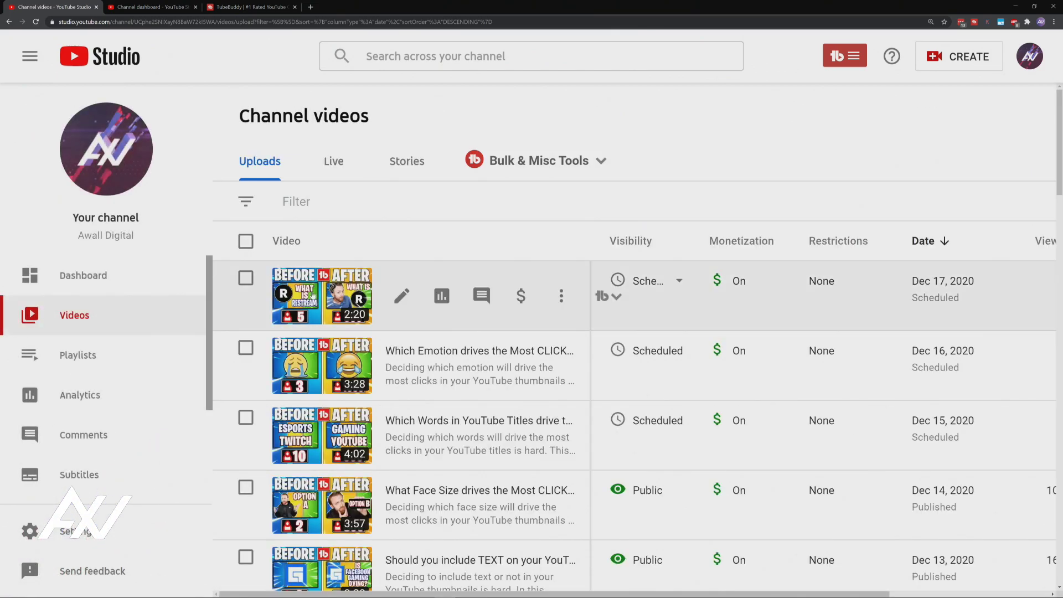